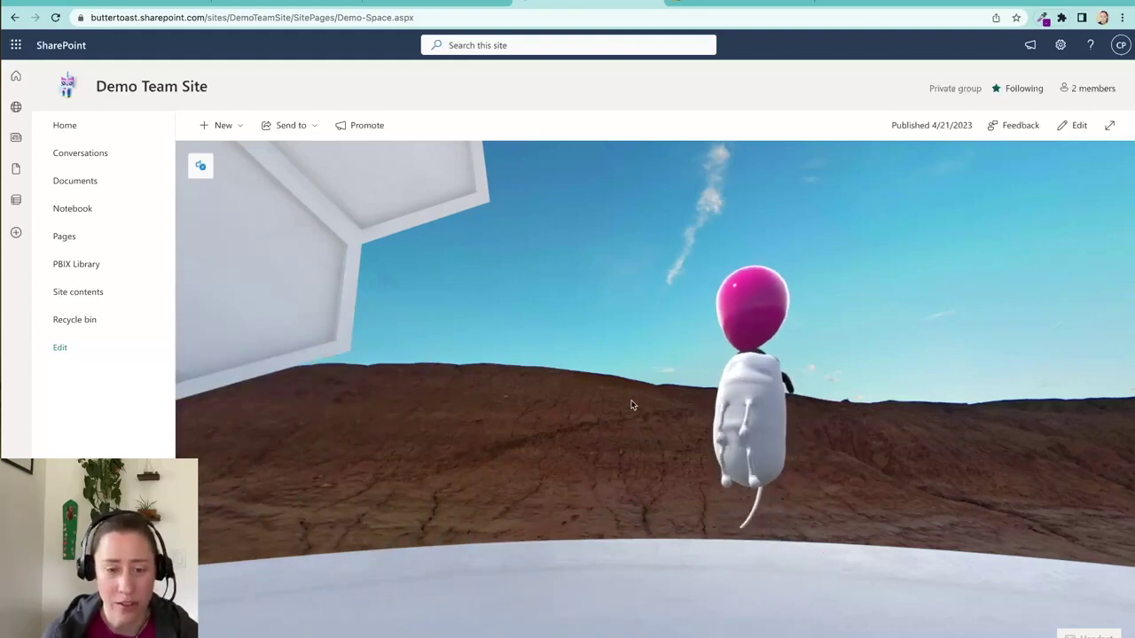
- Orbit the view to look around the sky, hills, sign, cabbages and cell model
left_click_drag(632, 405, 519, 382)
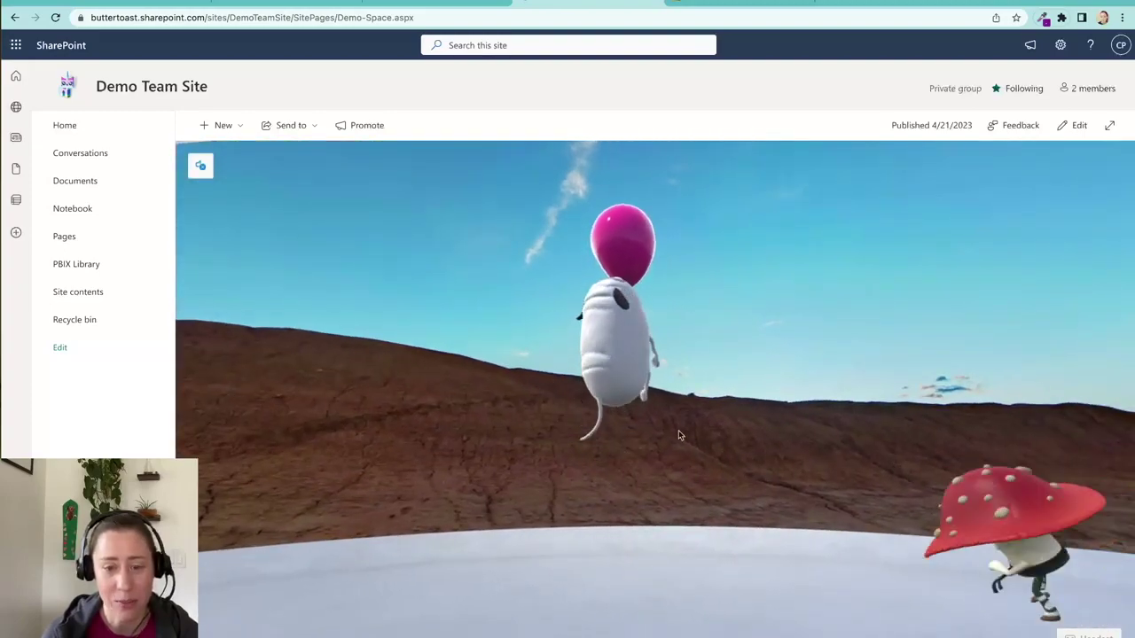
left_click_drag(836, 430, 821, 393)
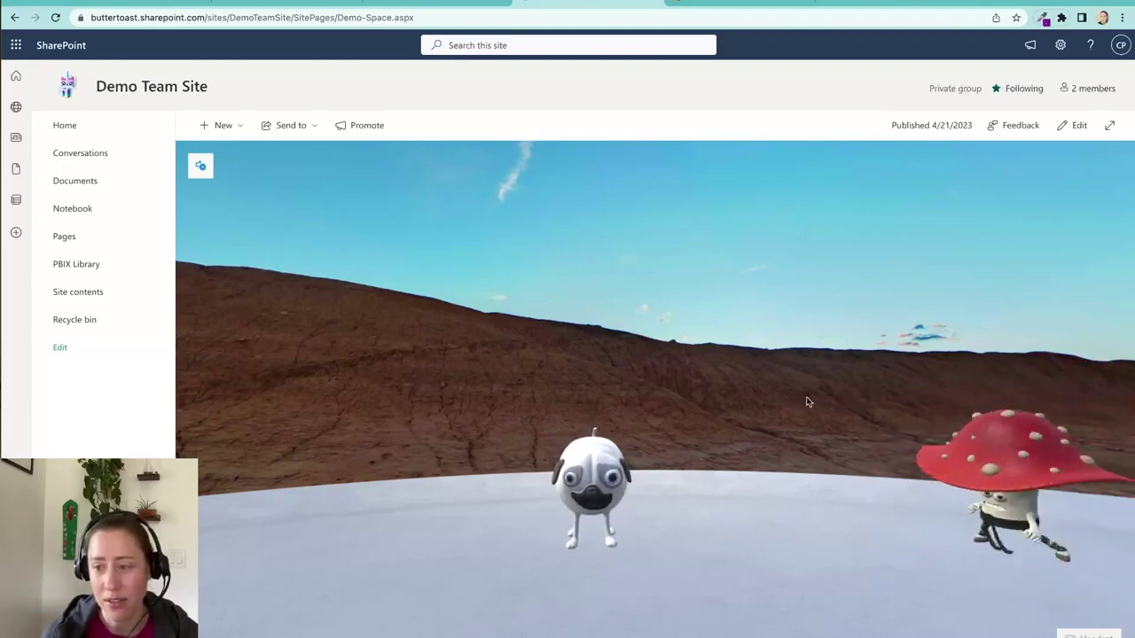
left_click_drag(892, 417, 870, 440)
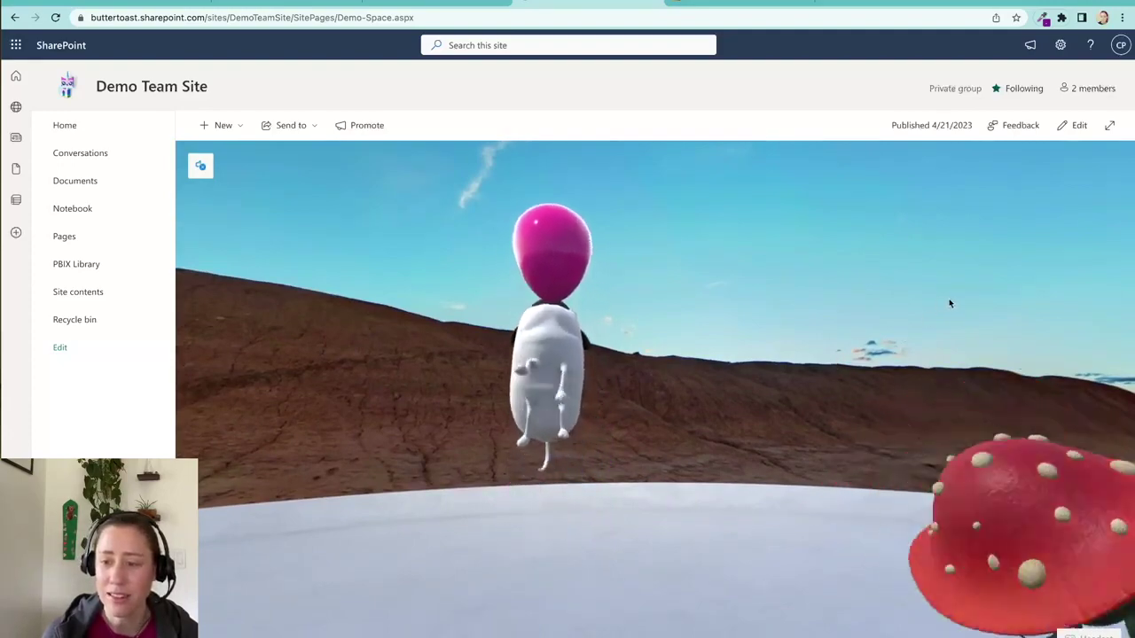
left_click_drag(954, 398, 778, 318)
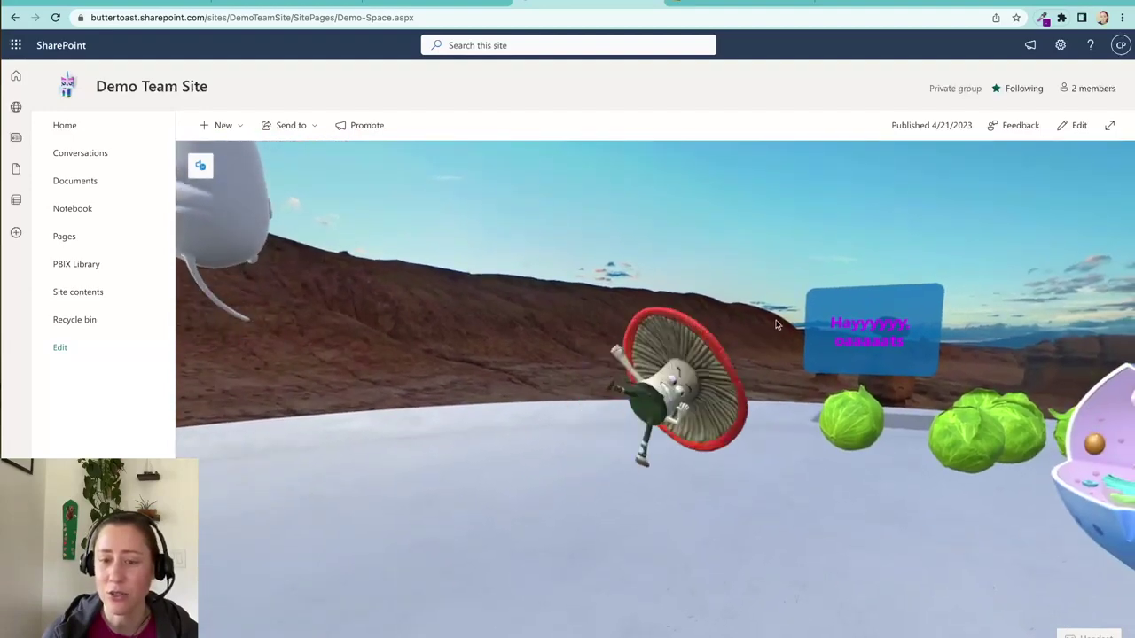
left_click_drag(775, 324, 749, 366)
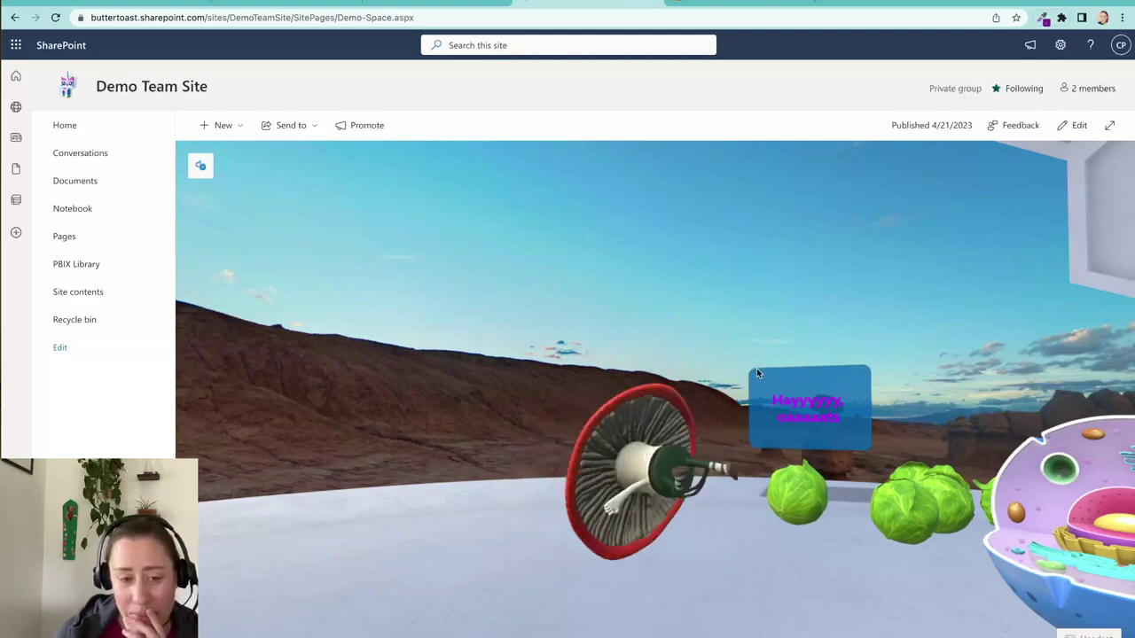
left_click_drag(761, 361, 718, 398)
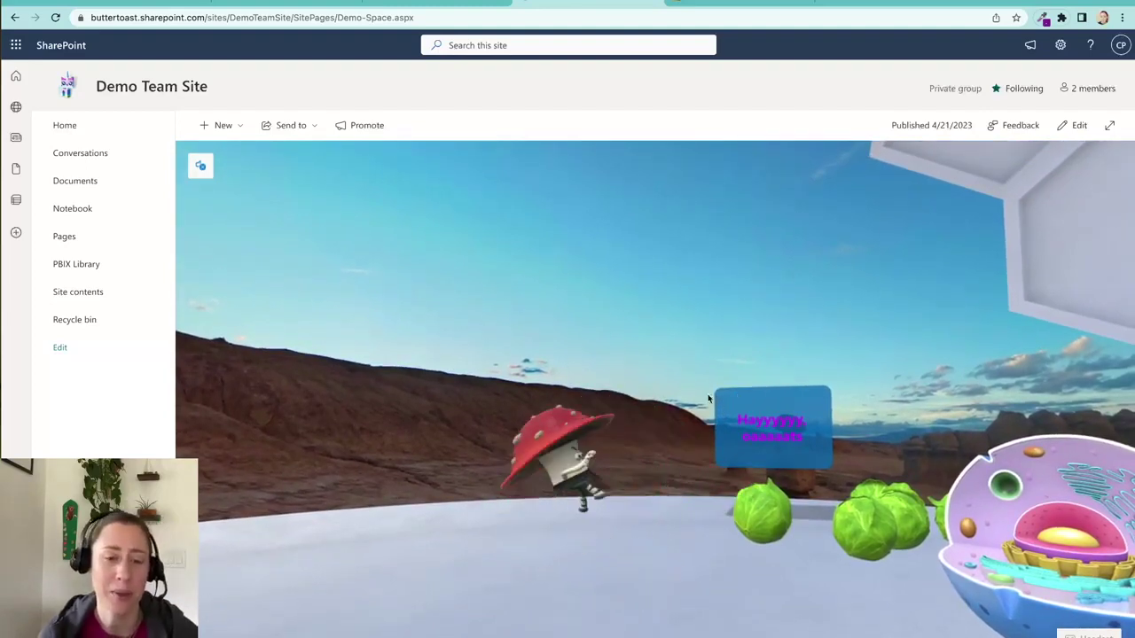
left_click_drag(859, 392, 830, 421)
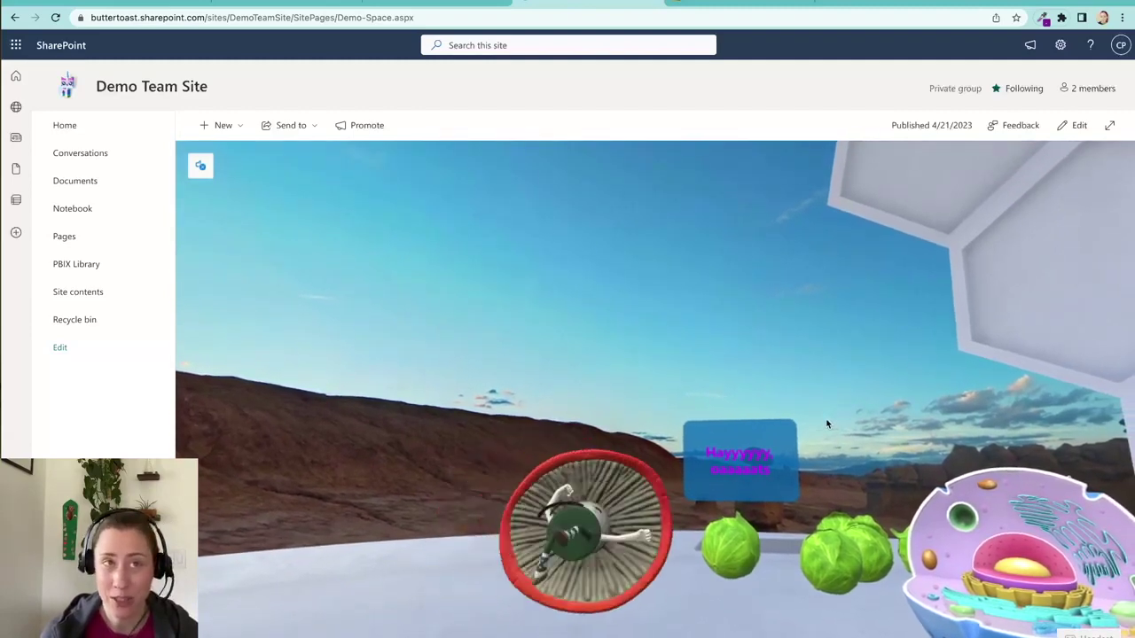
left_click_drag(823, 410, 822, 396)
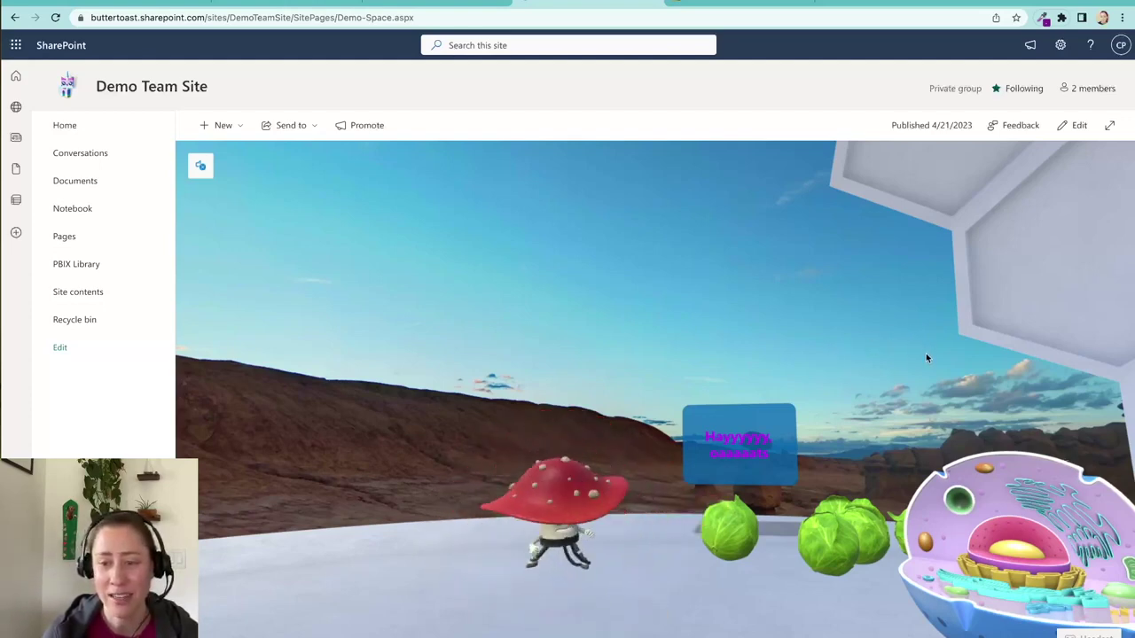
left_click_drag(972, 431, 942, 359)
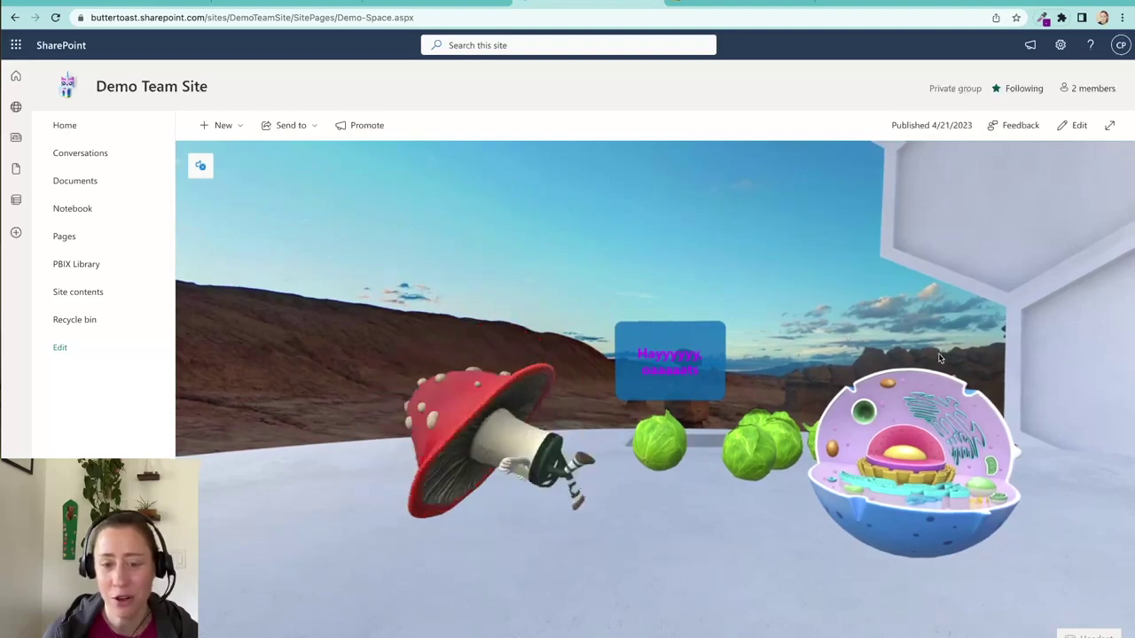
left_click_drag(965, 321, 955, 355)
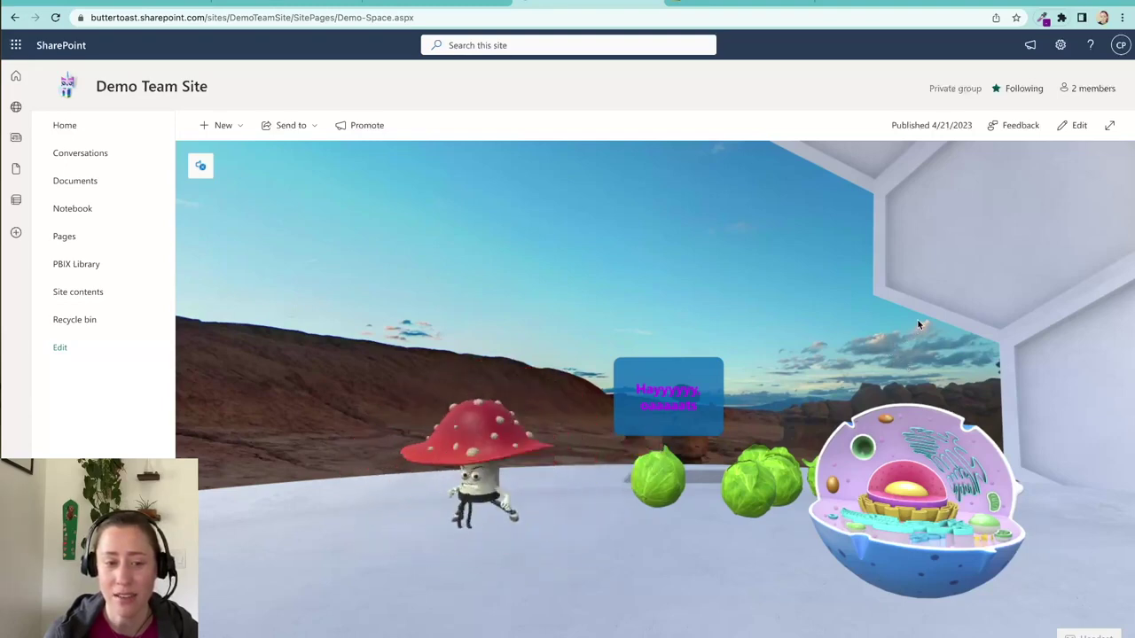
left_click_drag(931, 323, 925, 334)
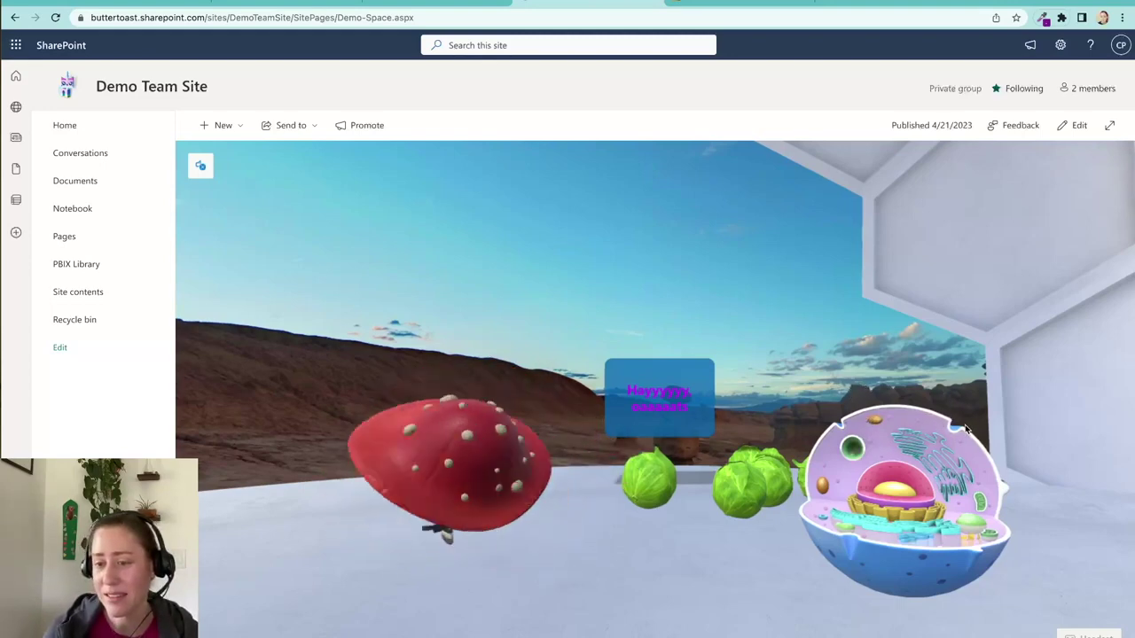
- Go to the Demo Team Site home page and open the + New menu
left_click_drag(936, 420, 815, 436)
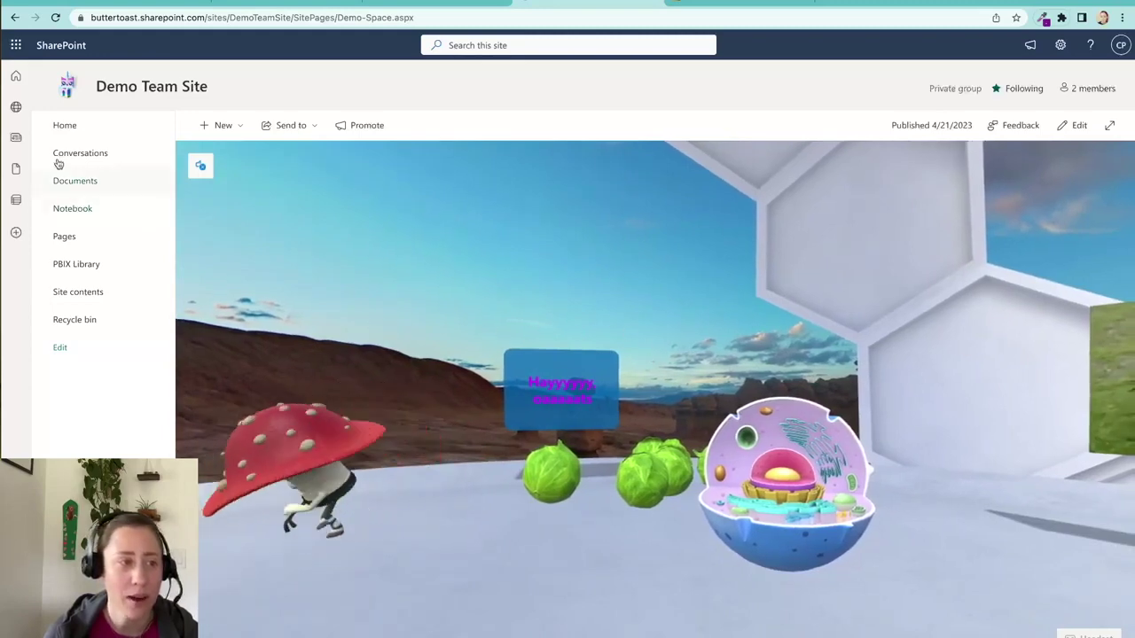
left_click(95, 127)
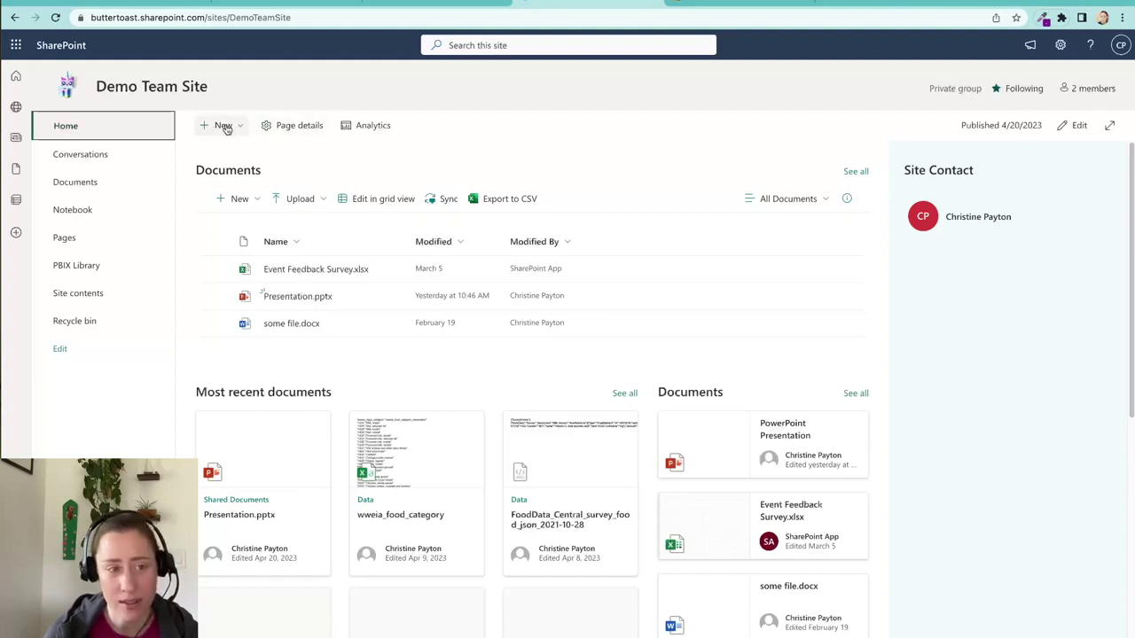
left_click(224, 126)
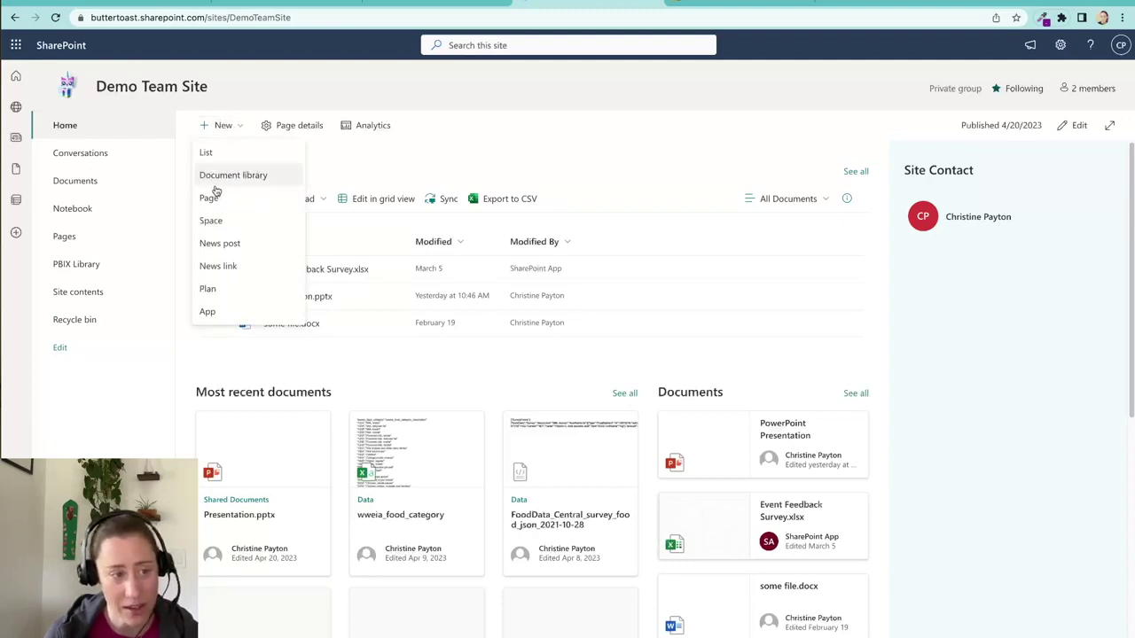
- Create a Space named 'Demo Space 2' using the Amphitheater structure
left_click(240, 222)
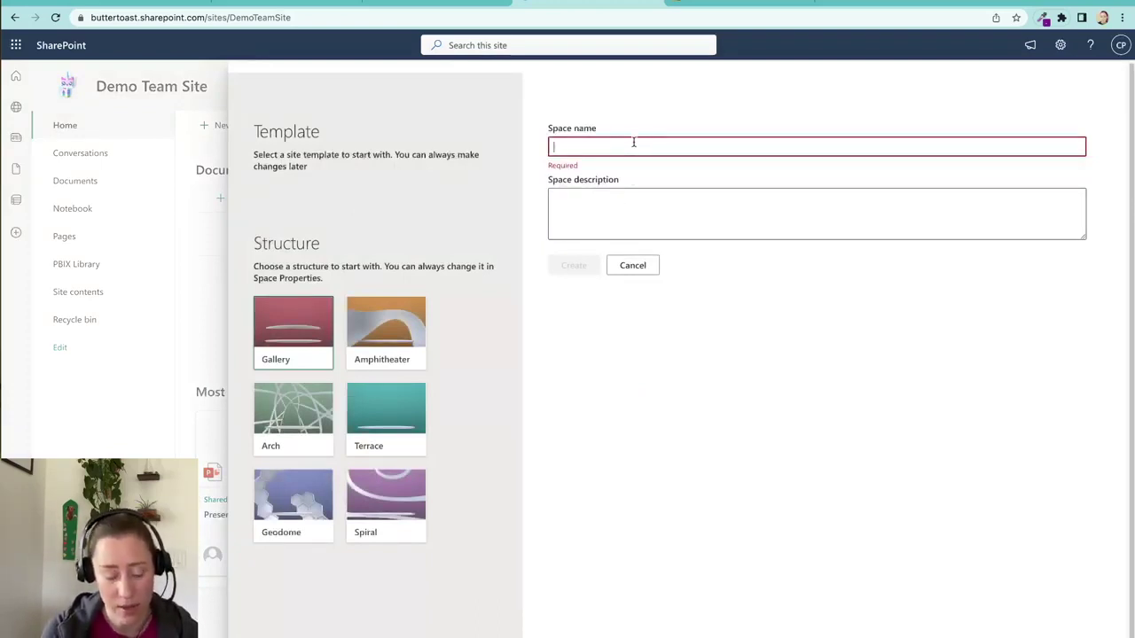
type("Demo Space 2")
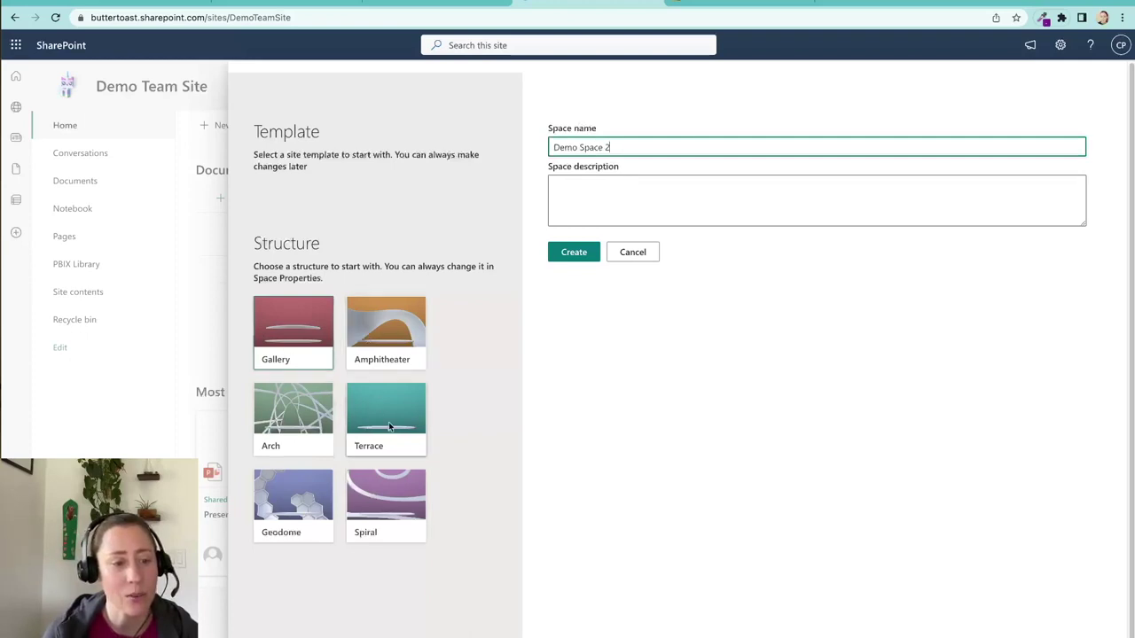
left_click(388, 331)
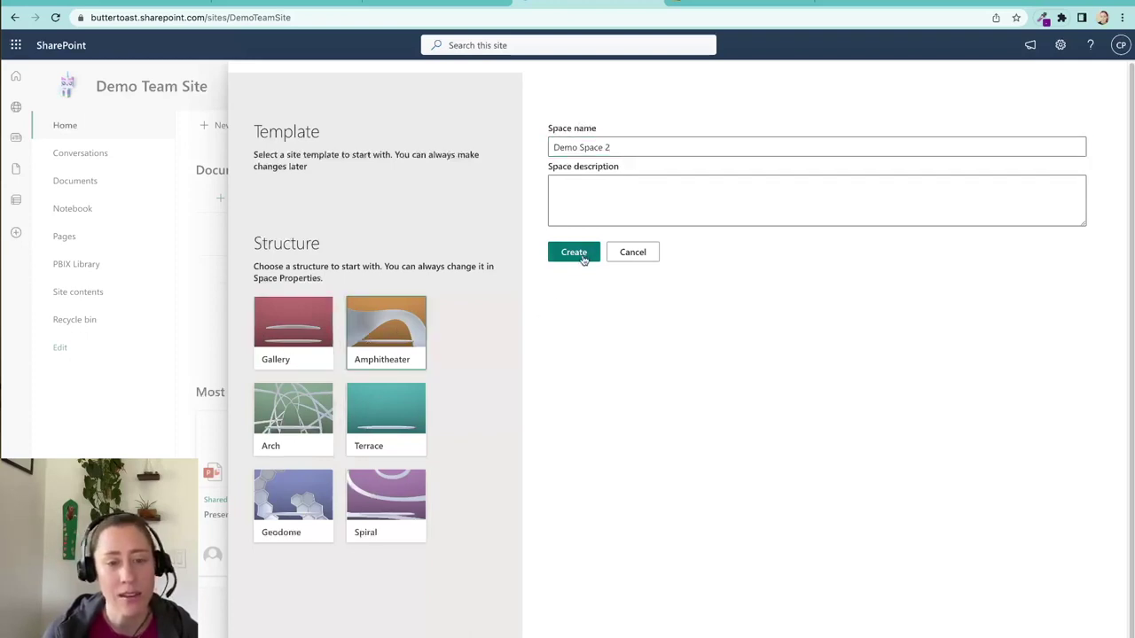
left_click(582, 255)
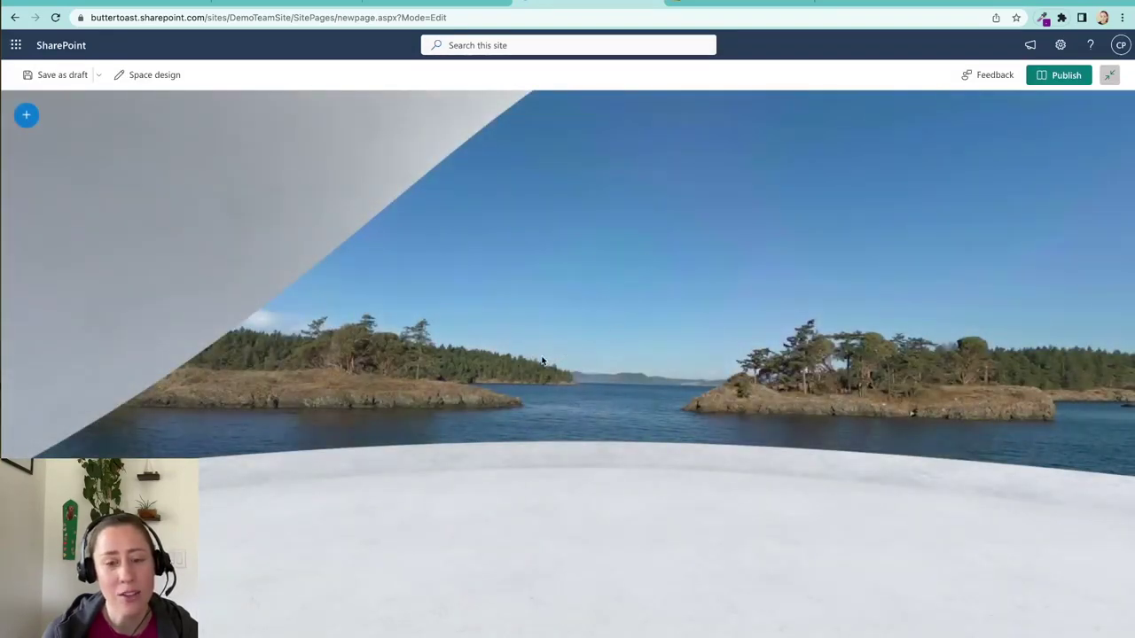
- Look around the island scenery, then choose a 3D object from the web part toolbox
left_click_drag(399, 352, 548, 288)
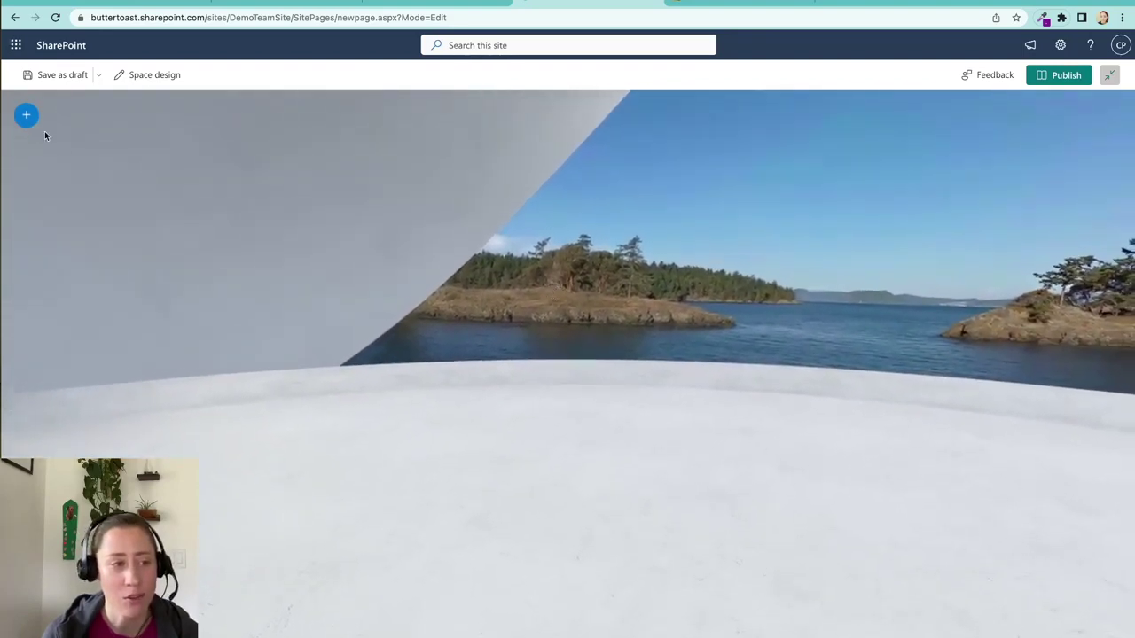
left_click_drag(478, 291, 534, 299)
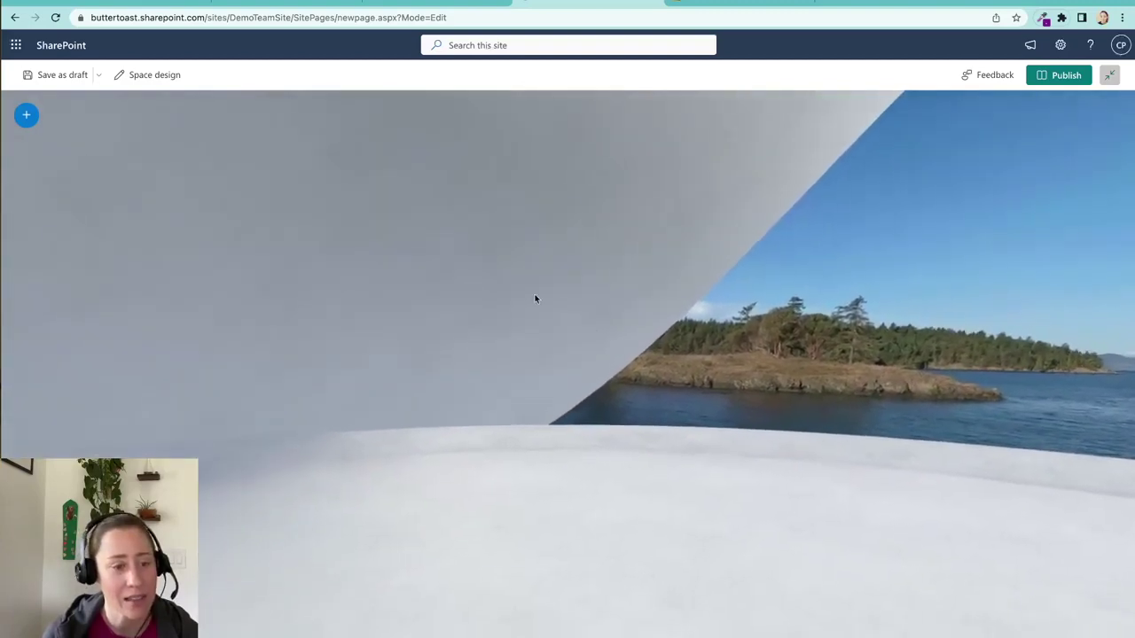
left_click(25, 117)
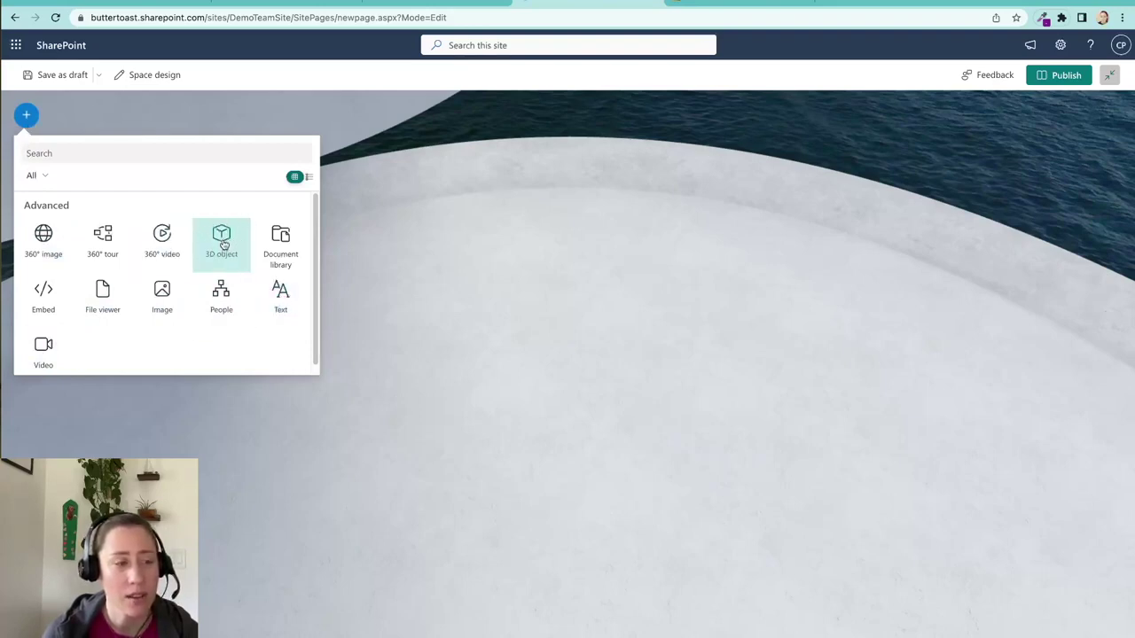
left_click(222, 241)
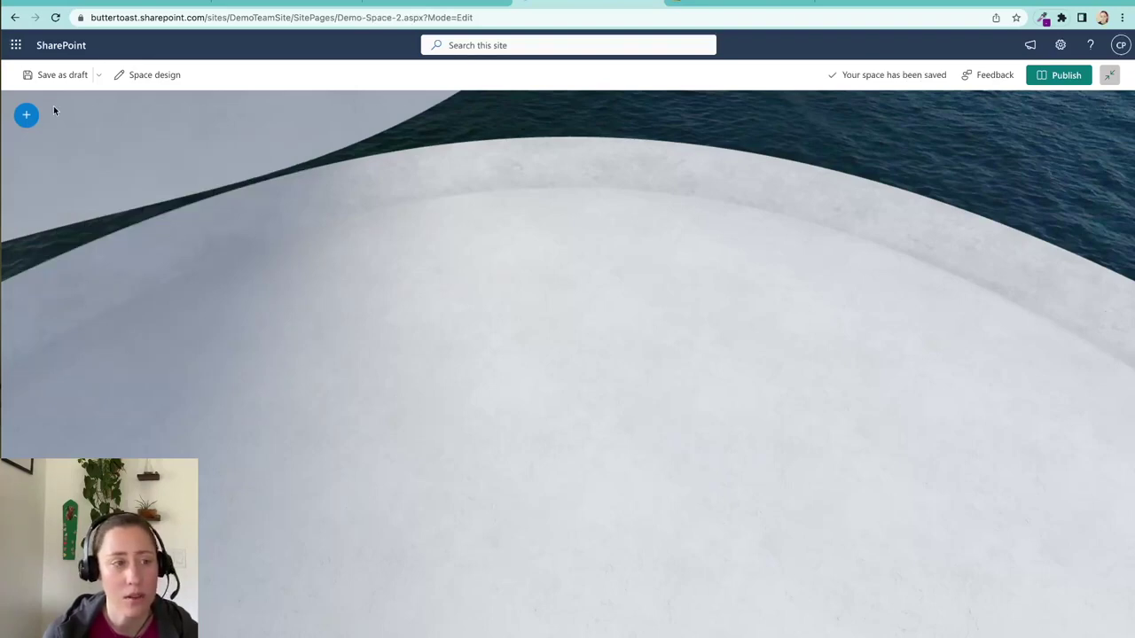
- Place a 3D object web part on the left of the floor
left_click(26, 116)
left_click(206, 238)
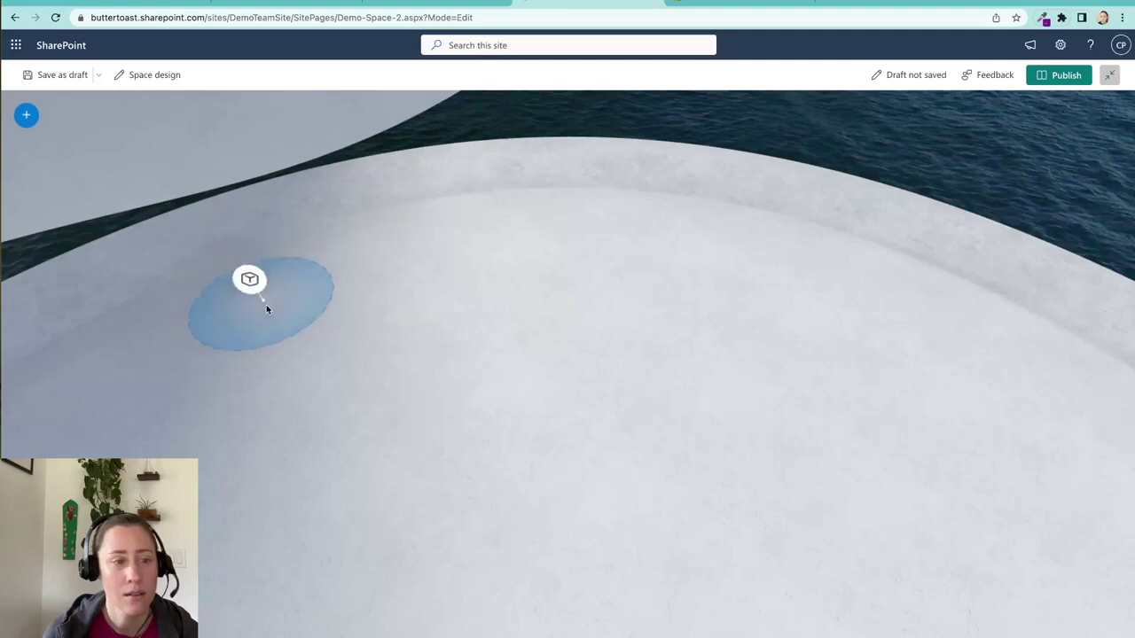
left_click(329, 321)
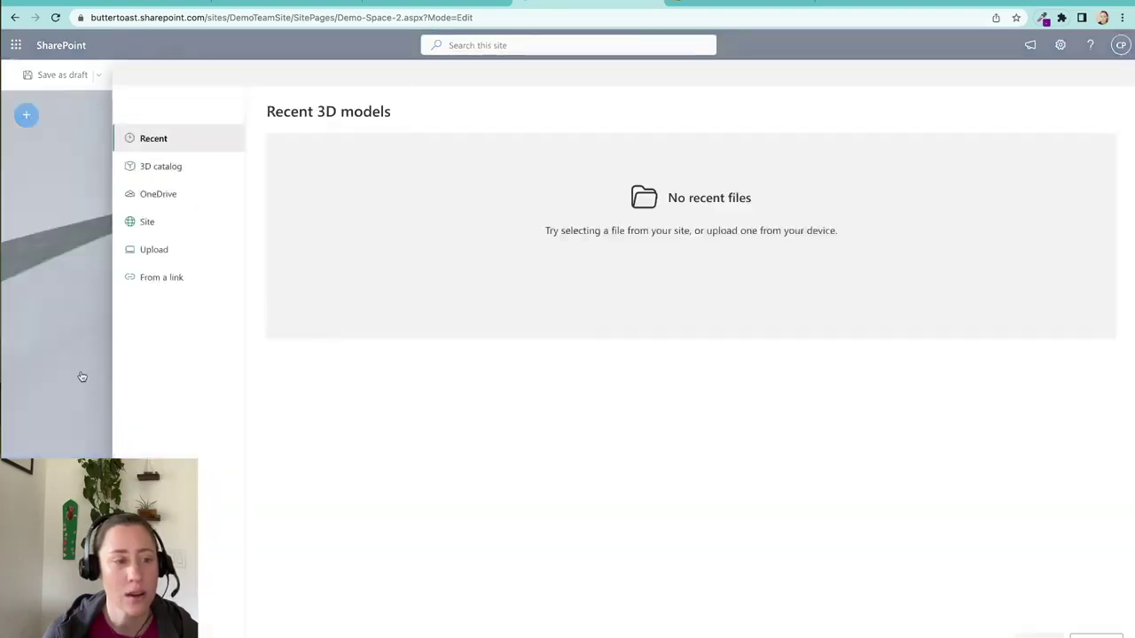
- Insert the burger from the catalog's All Animated Models and centre the view on it
left_click(164, 168)
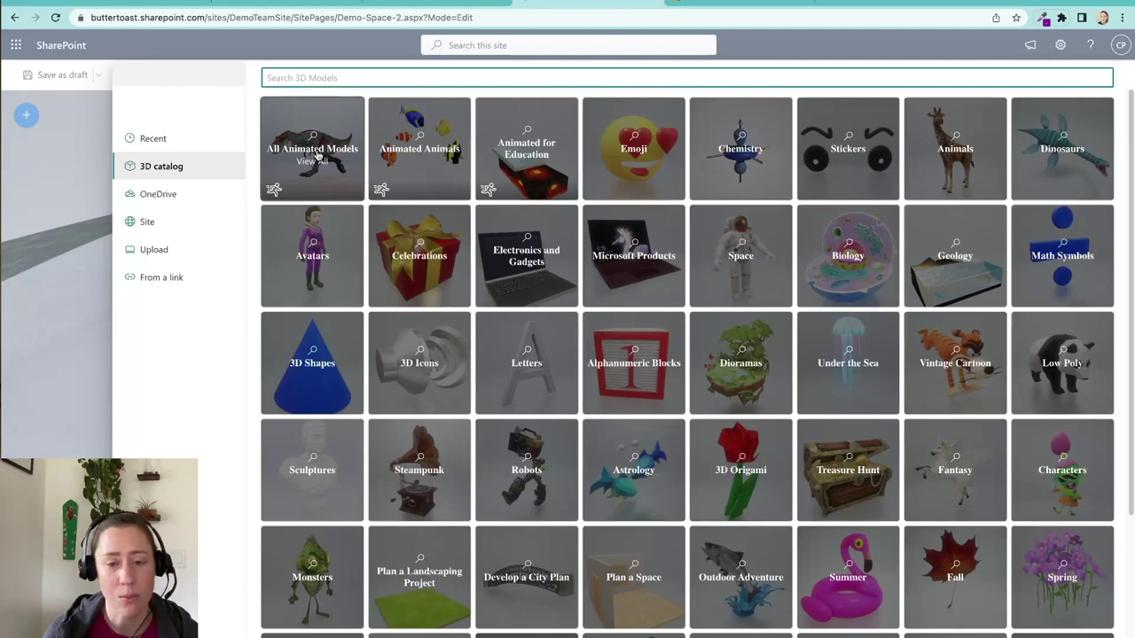
left_click(315, 155)
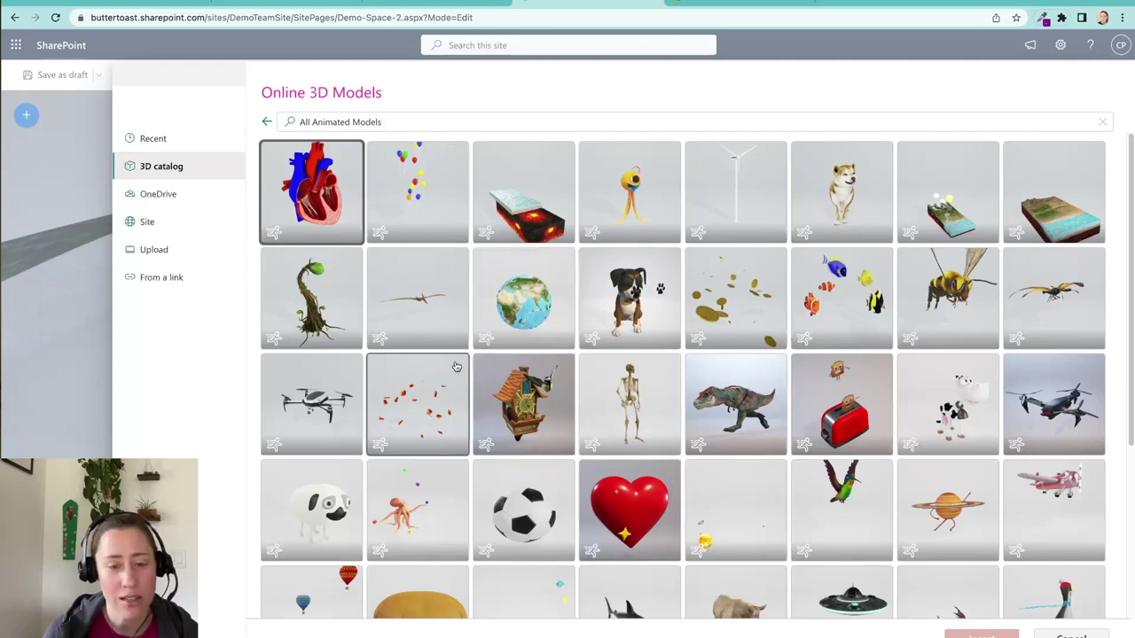
scroll(601, 365, "down", 3)
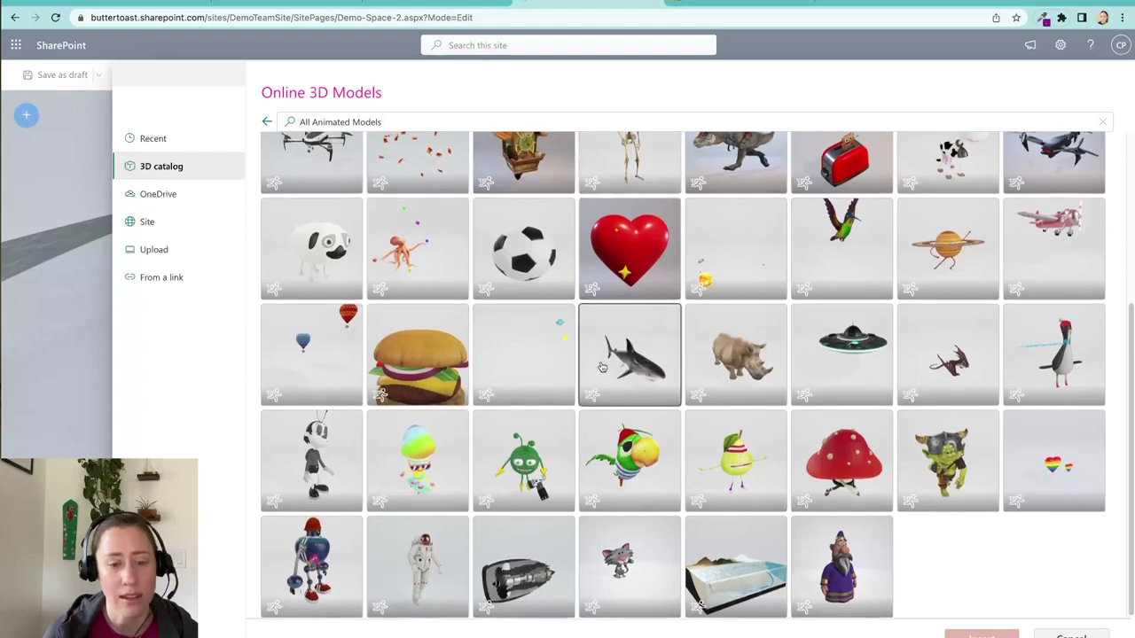
scroll(601, 365, "up", 1)
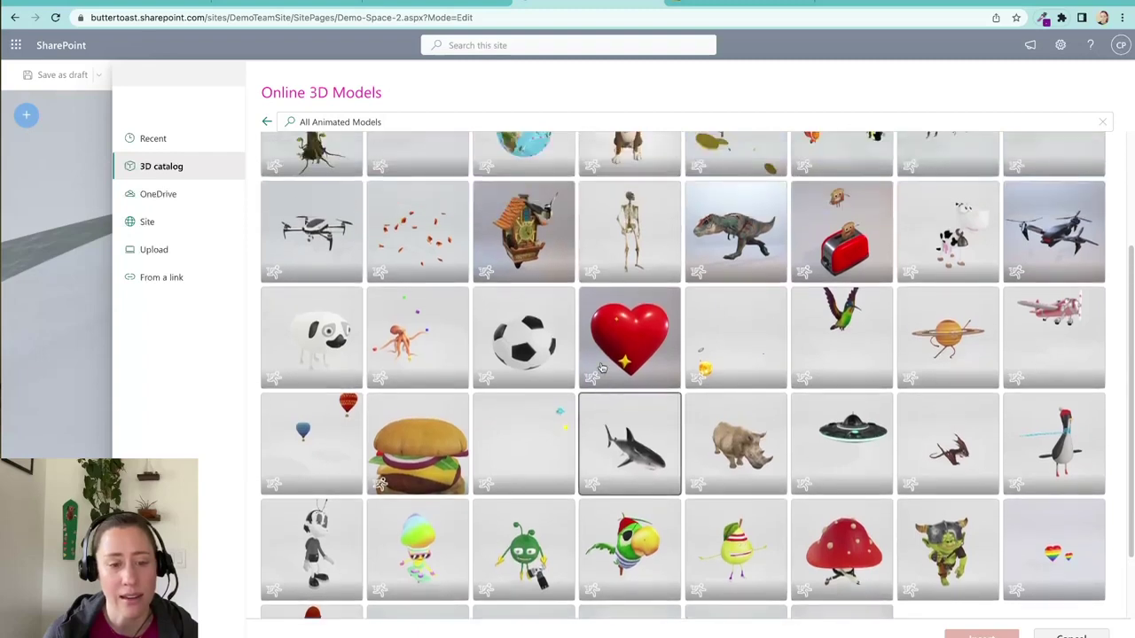
left_click(434, 437)
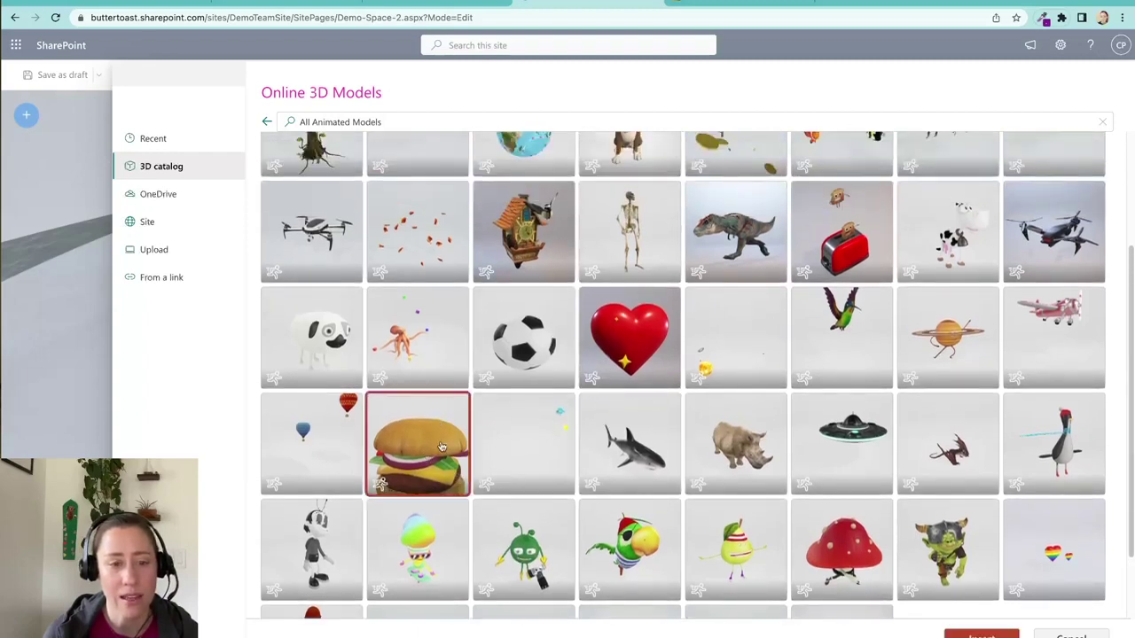
left_click(981, 635)
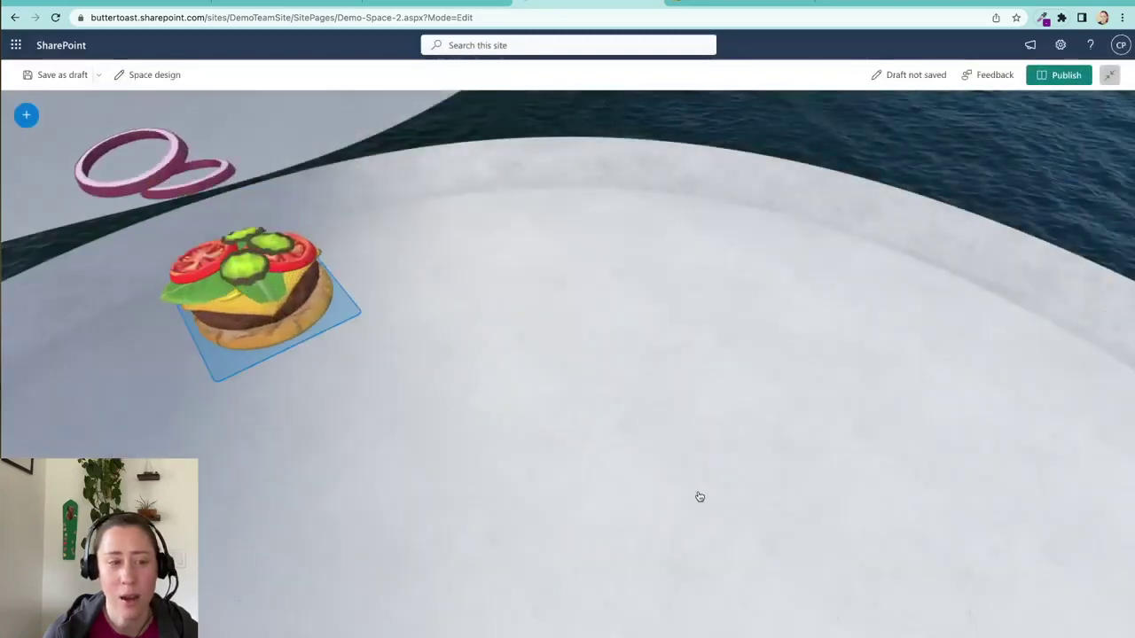
left_click_drag(486, 378, 544, 471)
left_click(27, 114)
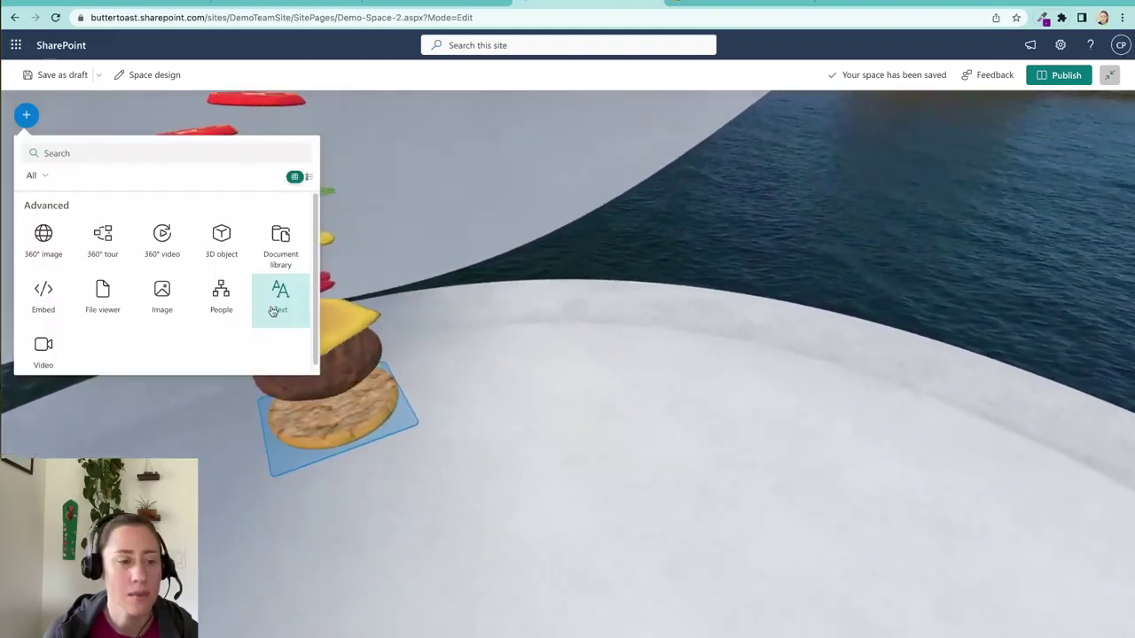
- Place a blue-styled text card on the floor reading 'Happy Birthday Martha!'
left_click(274, 301)
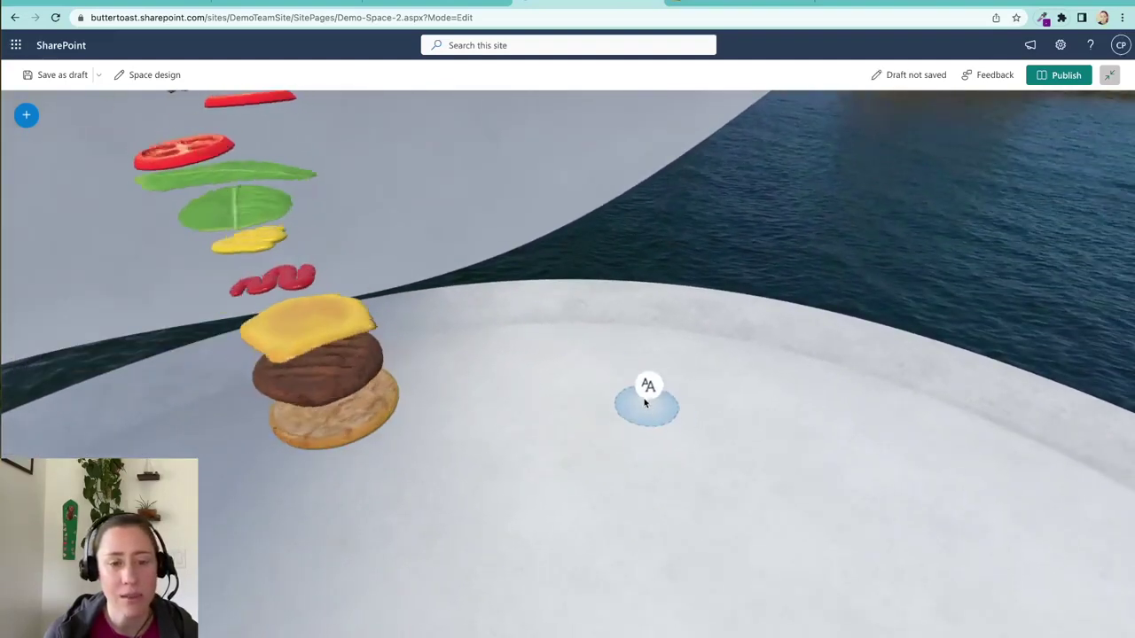
left_click(643, 399)
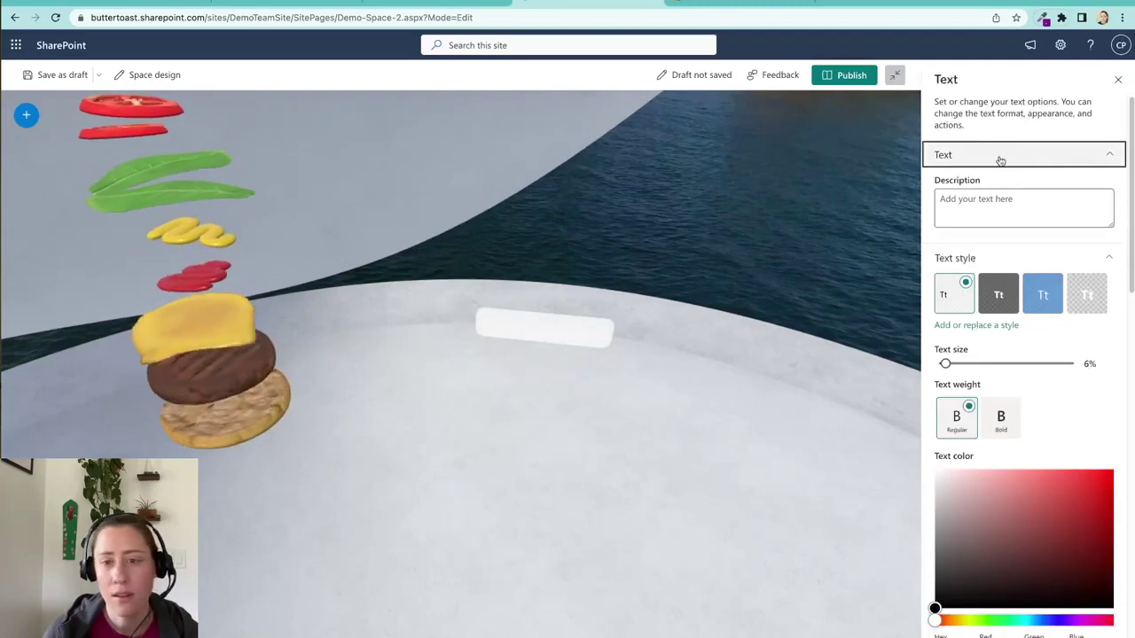
left_click(990, 207)
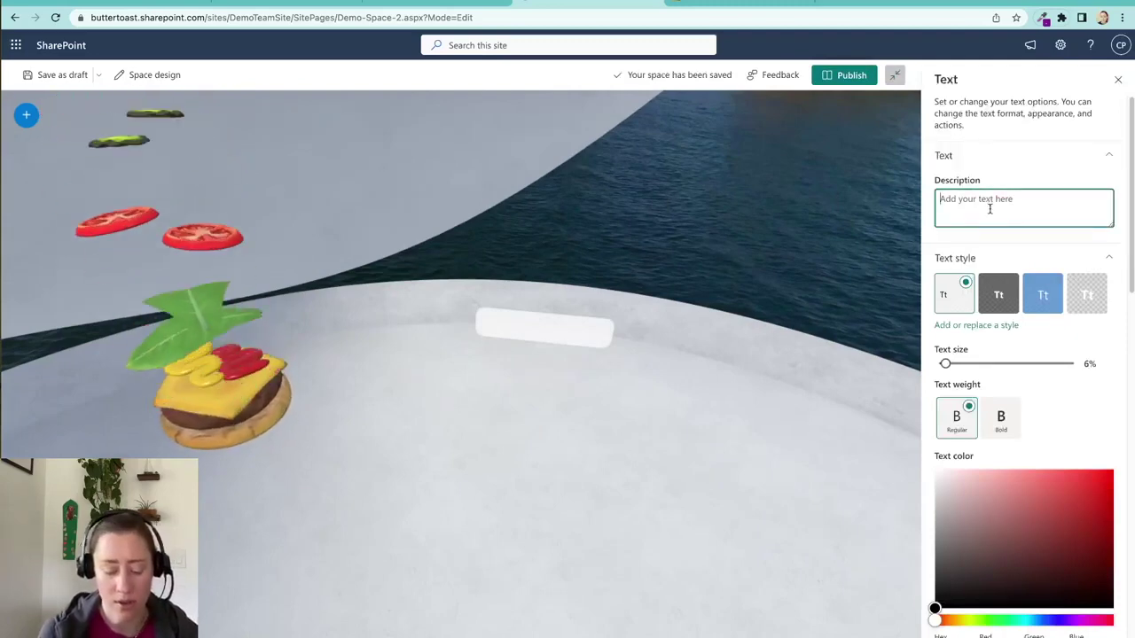
type("Happy Birthday Martha!")
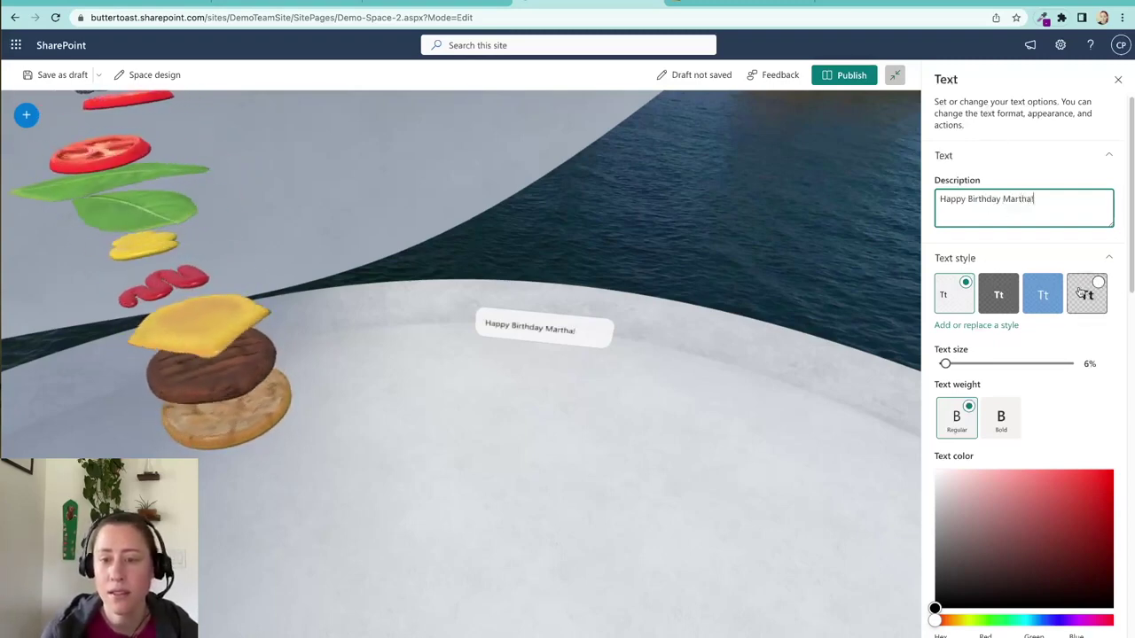
left_click(1044, 300)
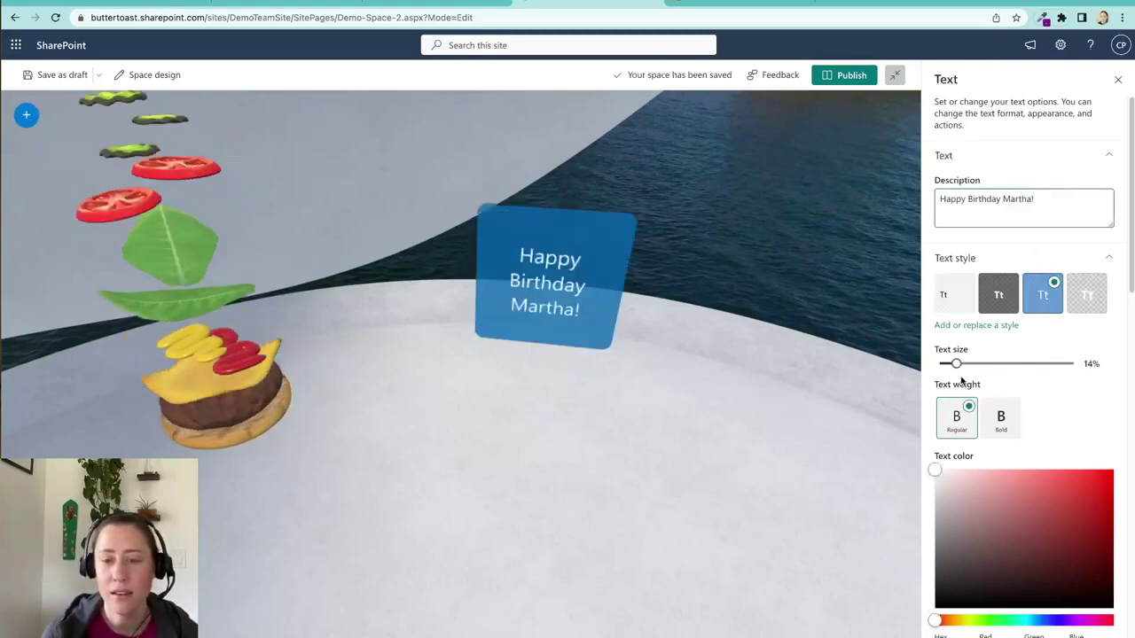
- Enlarge the card's text to 28% and move the card on the floor
mouse_move(957, 364)
left_mouse_down()
mouse_move(1002, 364)
mouse_move(975, 365)
left_mouse_up()
mouse_move(608, 351)
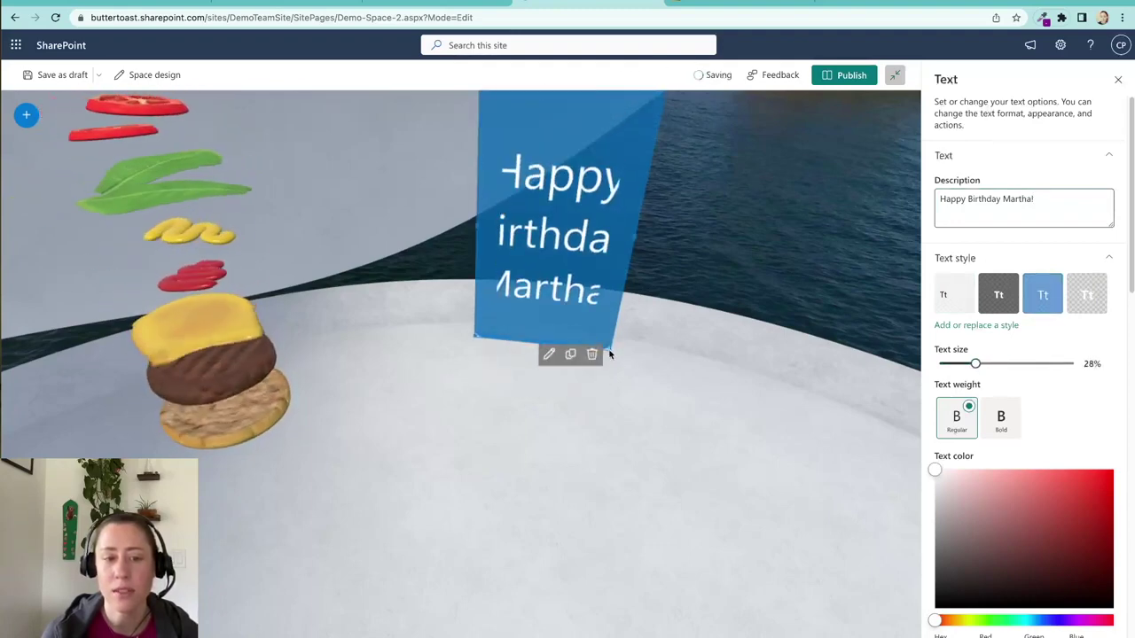
left_click_drag(610, 353, 542, 397)
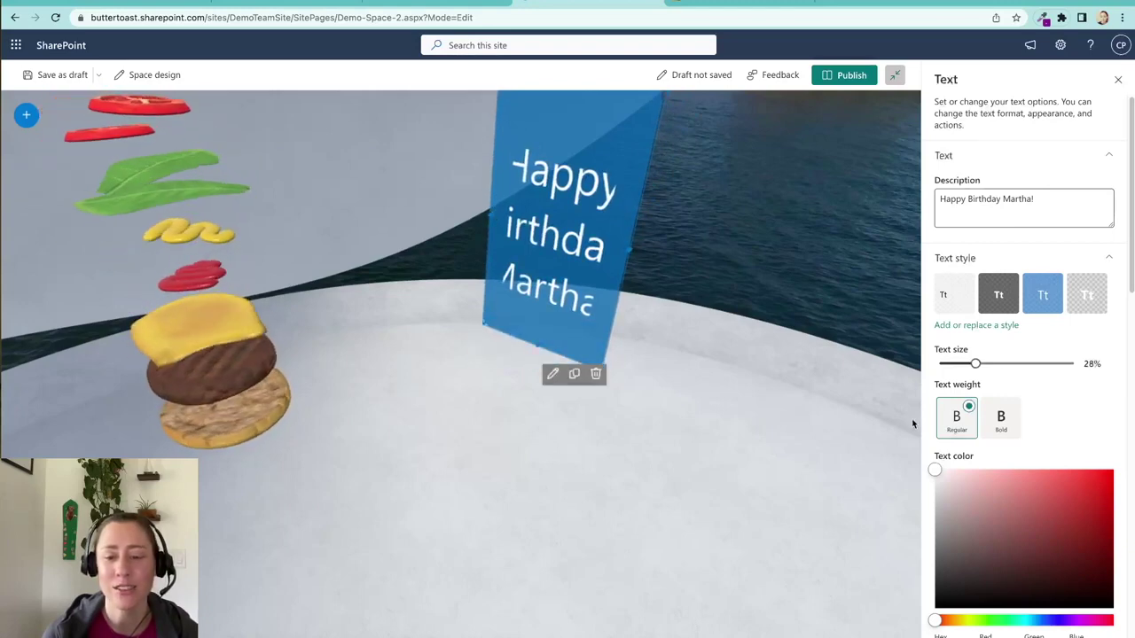
- Widen the card's frame to 72% and tilt the view to centre the card
scroll(911, 419, "down", 2)
scroll(1020, 424, "down", 5)
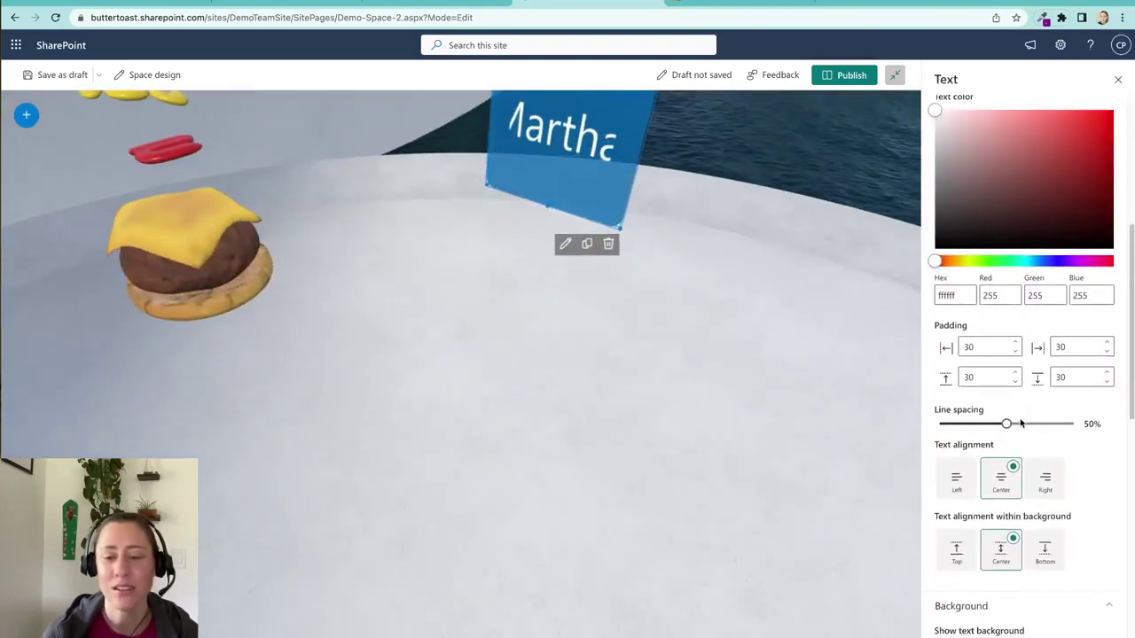
scroll(1039, 444, "down", 5)
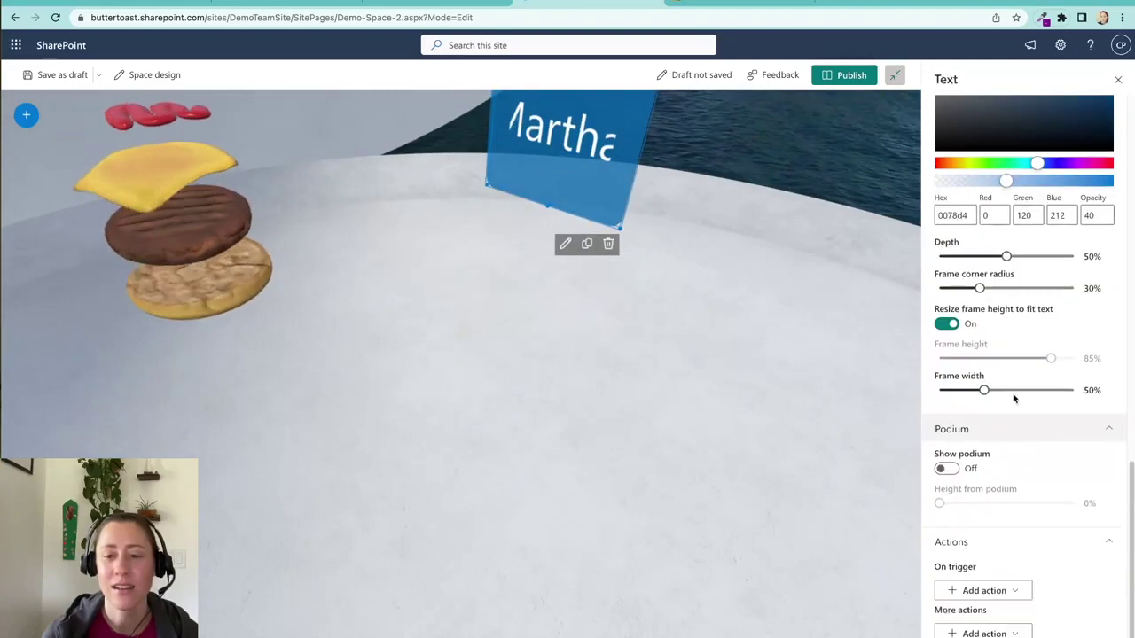
left_click_drag(984, 391, 1023, 391)
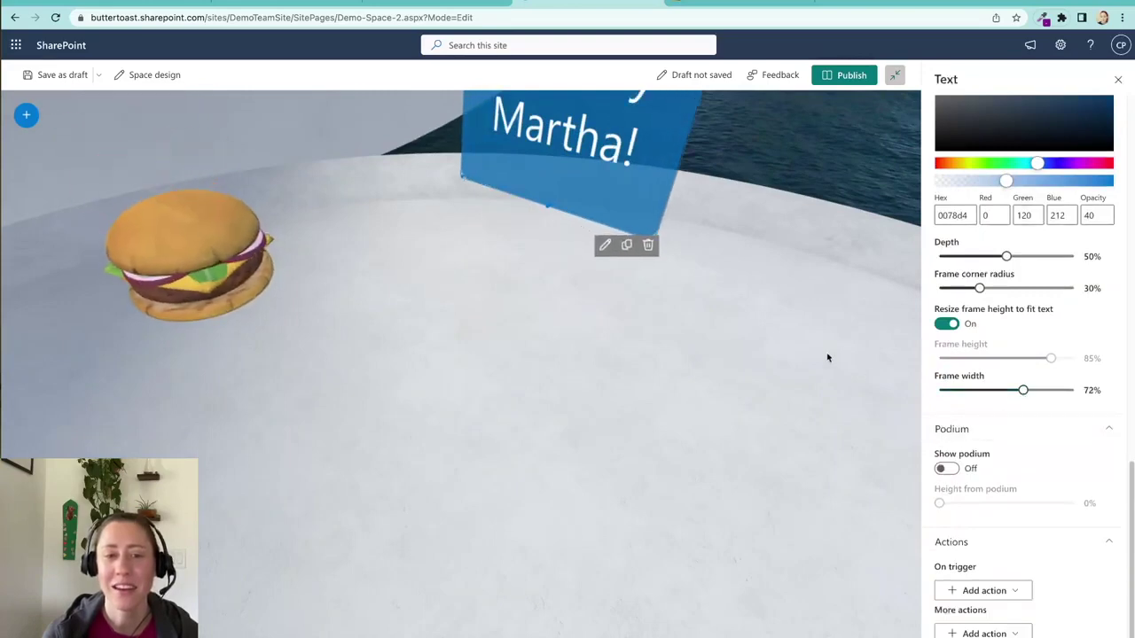
left_click_drag(828, 358, 735, 539)
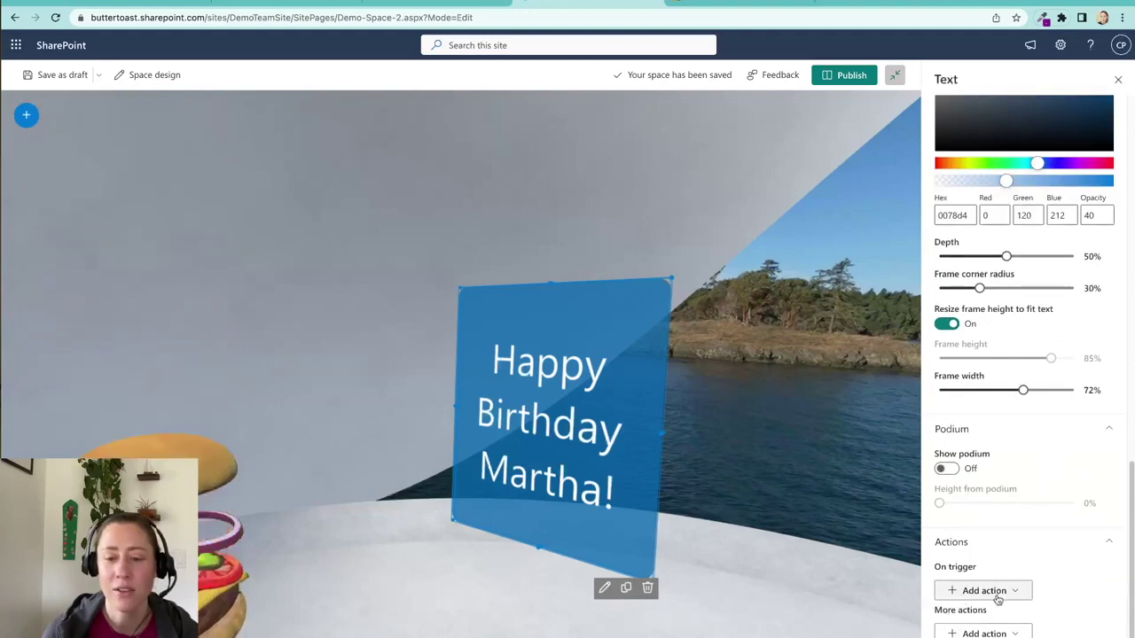
left_click(998, 600)
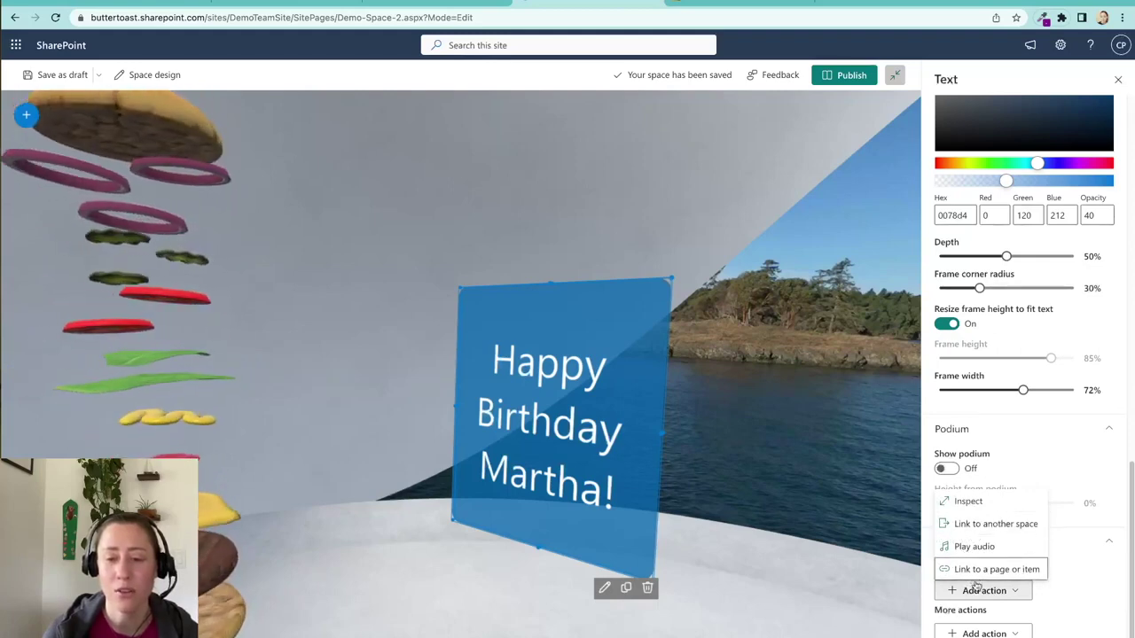
- Move the birthday card back near the centre and rotate the view to check it
left_click_drag(567, 514, 719, 420)
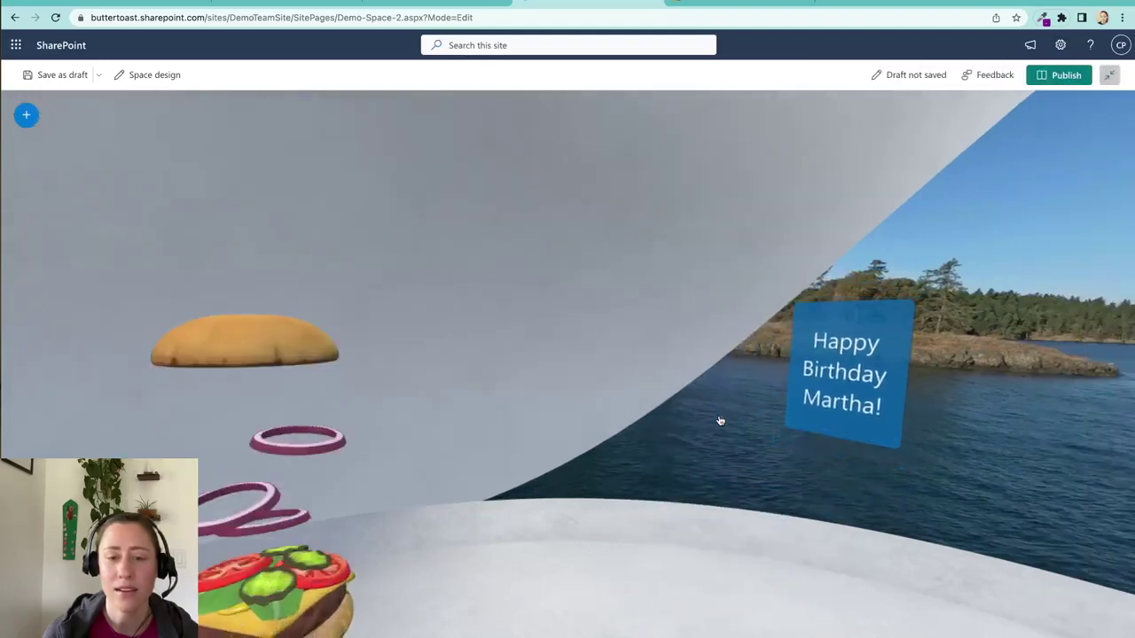
left_click_drag(944, 373, 790, 393)
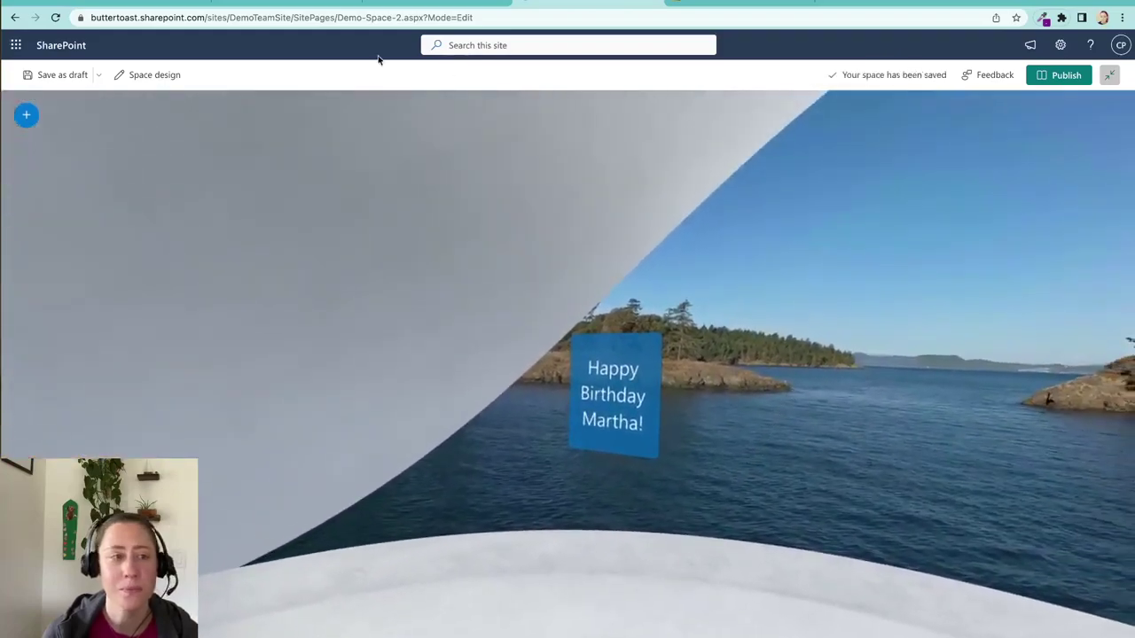
left_click(156, 75)
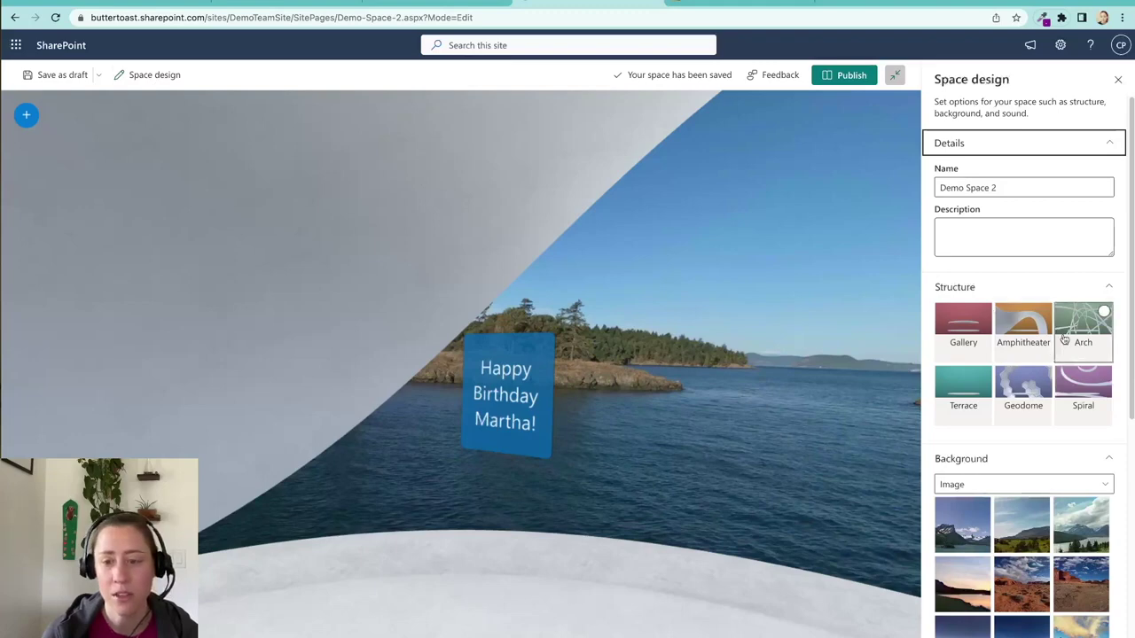
- Set the space structure to Arch with the red-rock desert background
left_click(1082, 333)
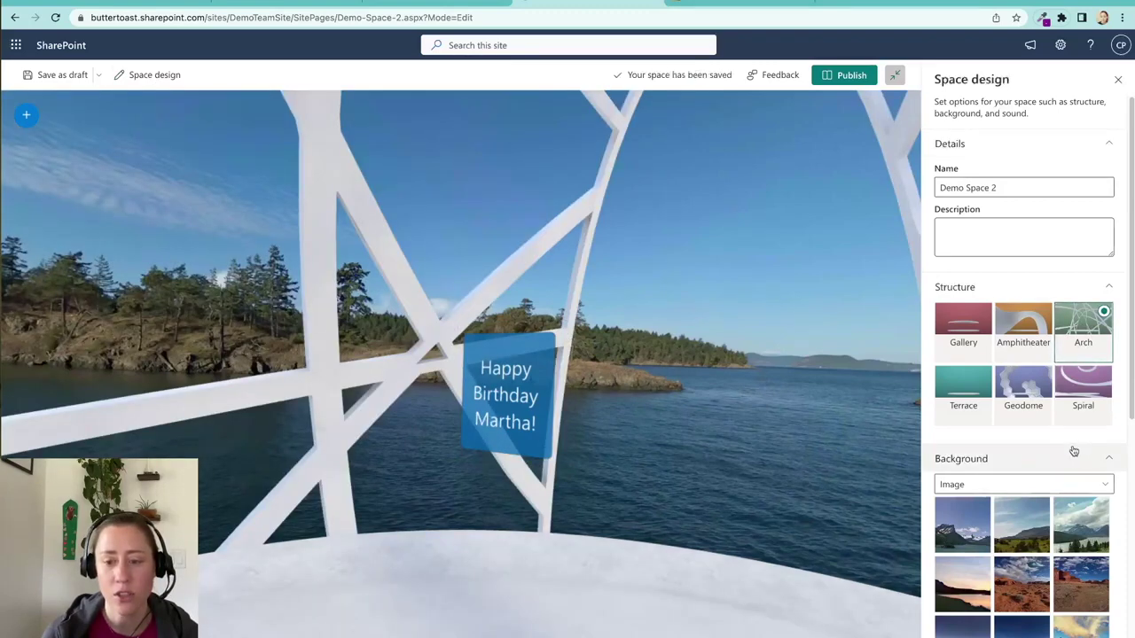
left_click(1080, 596)
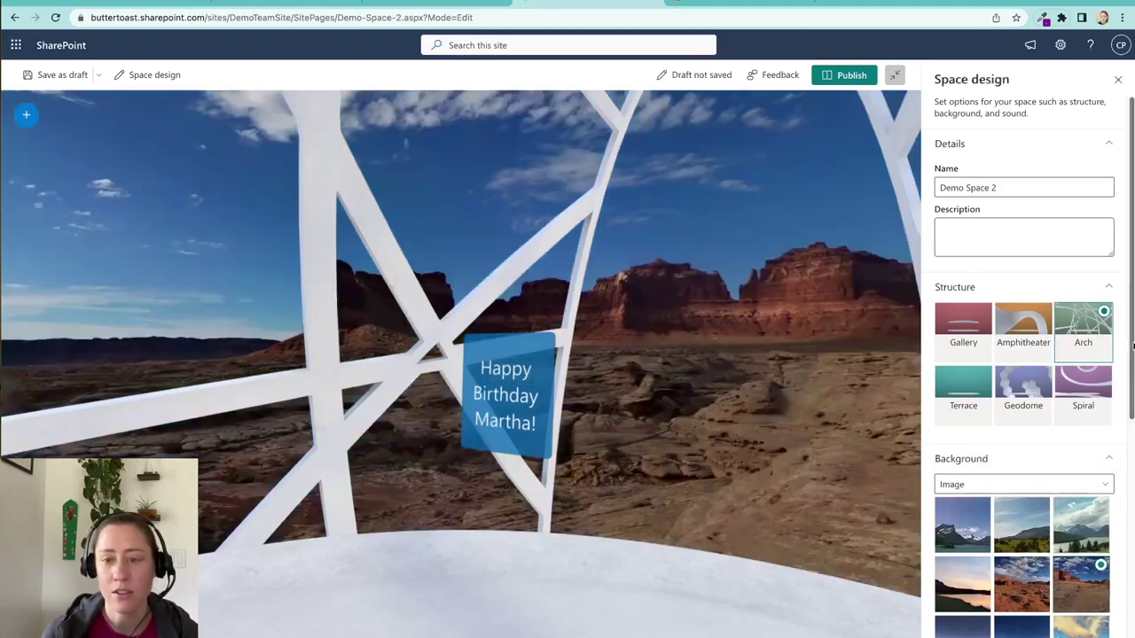
left_click_drag(1131, 346, 1124, 608)
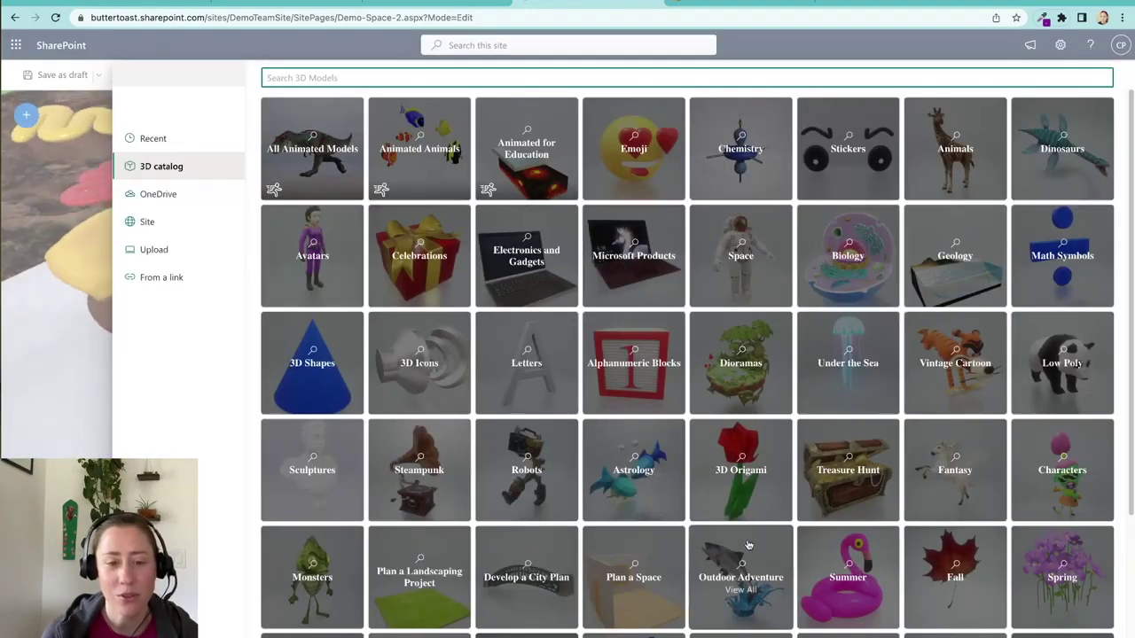
- Browse the 3D catalog categories and insert the blue butterfly from the Spring collection
scroll(747, 545, "down", 2)
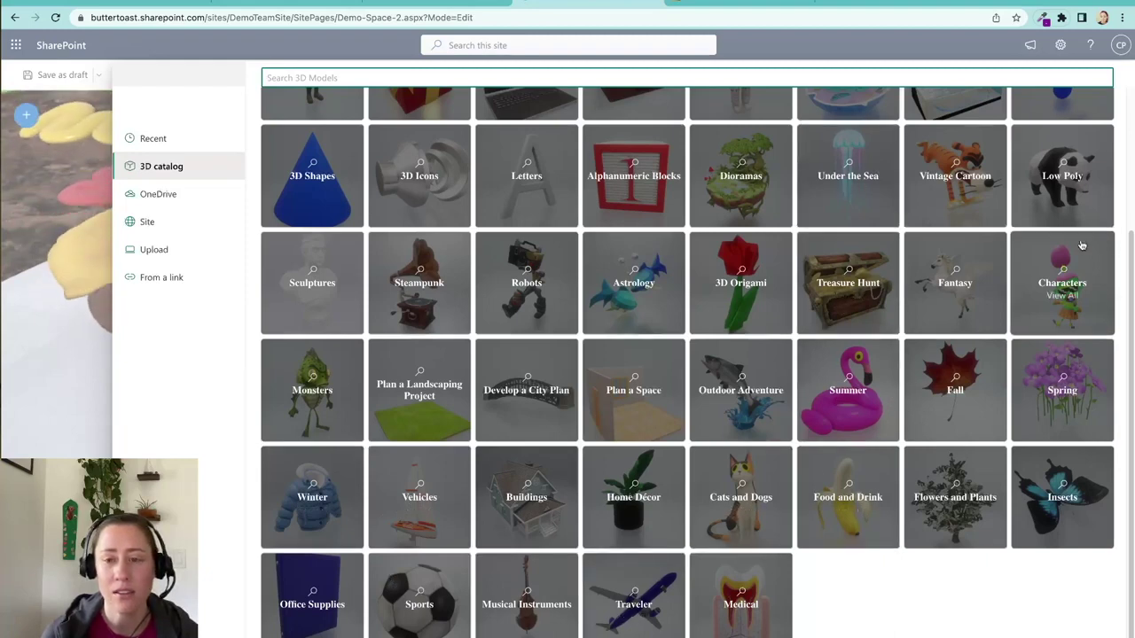
scroll(1103, 143, "up", 2)
left_click(858, 241)
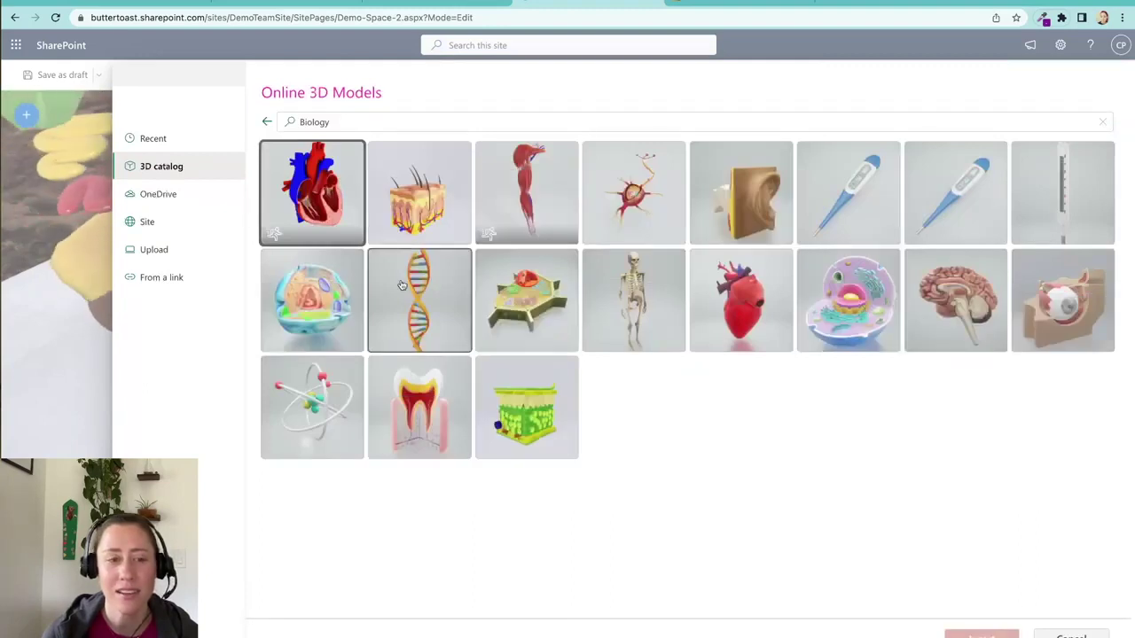
left_click(266, 122)
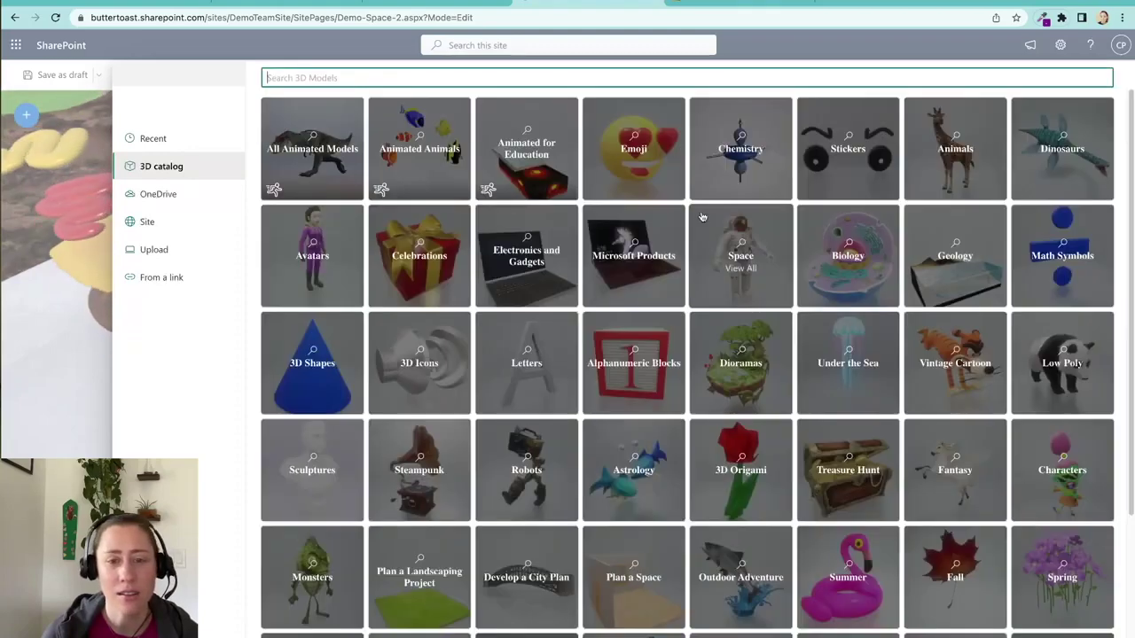
scroll(1133, 178, "down", 3)
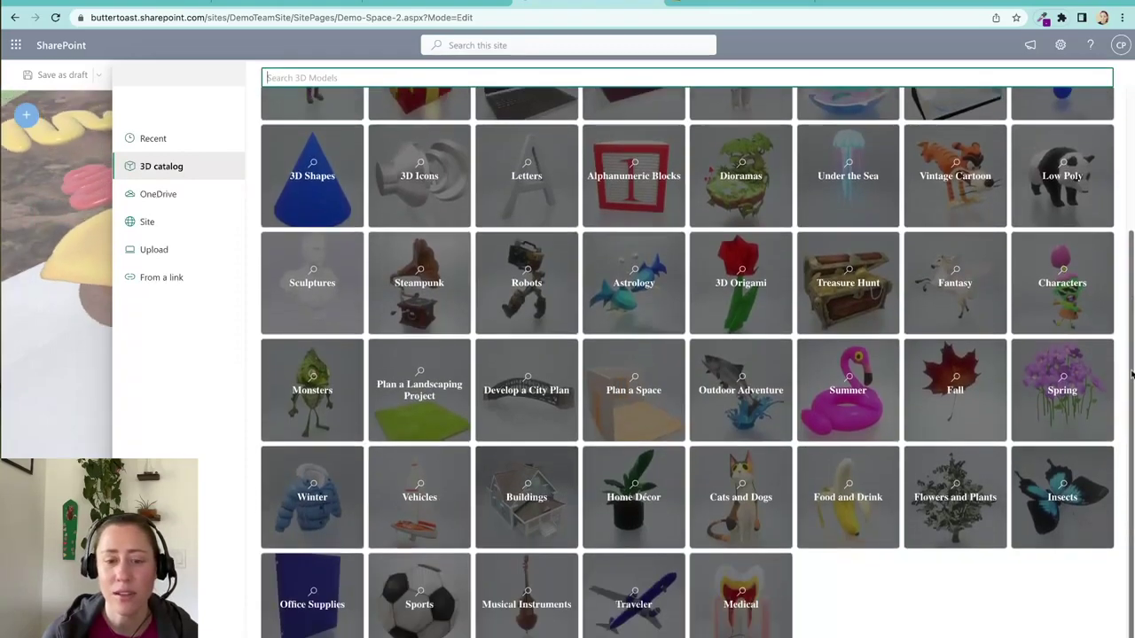
left_click(633, 400)
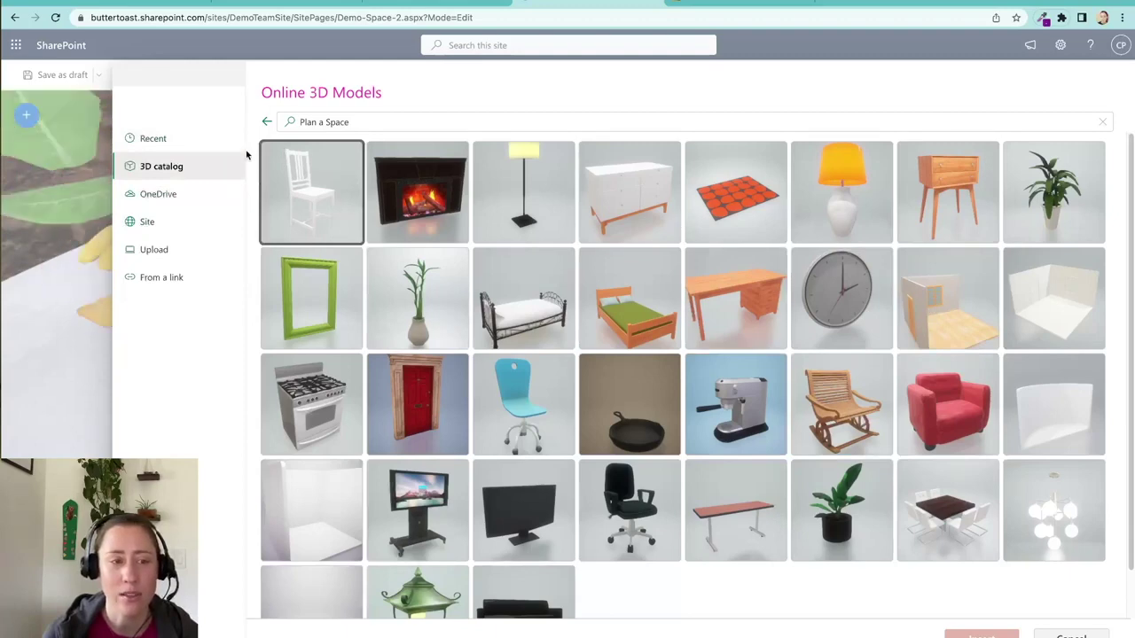
left_click(266, 123)
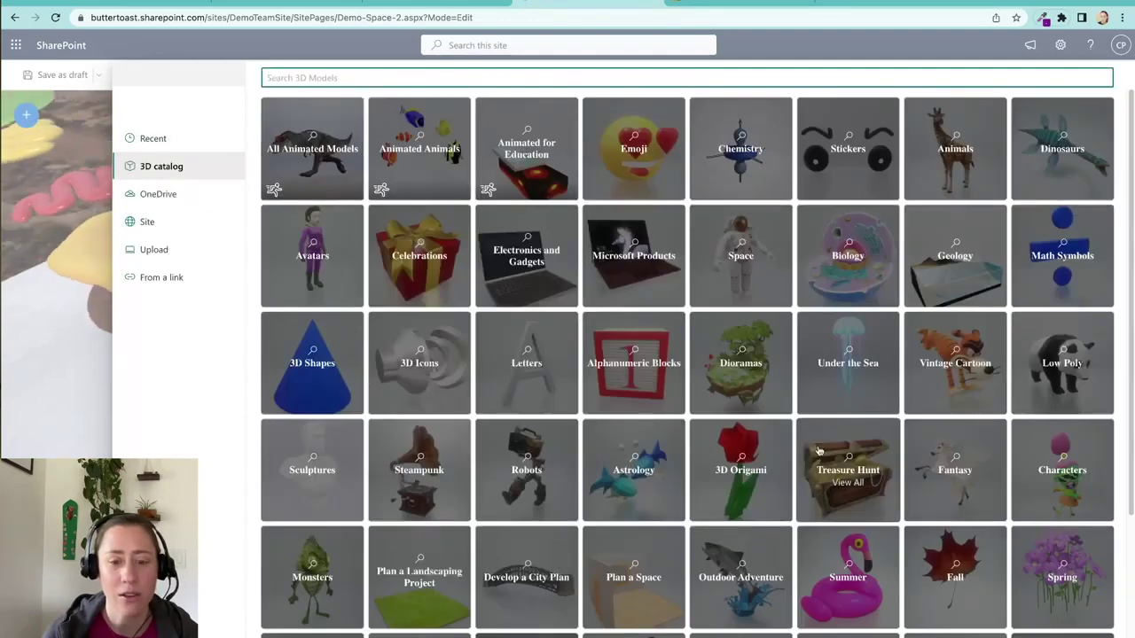
scroll(1132, 431, "down", 2)
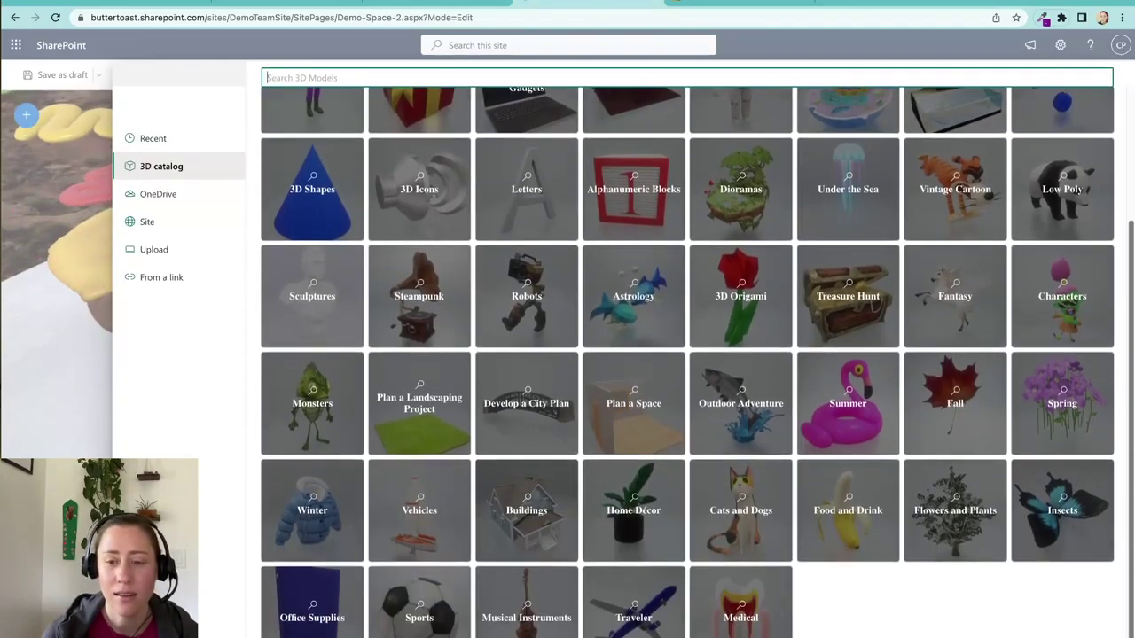
left_click(1060, 423)
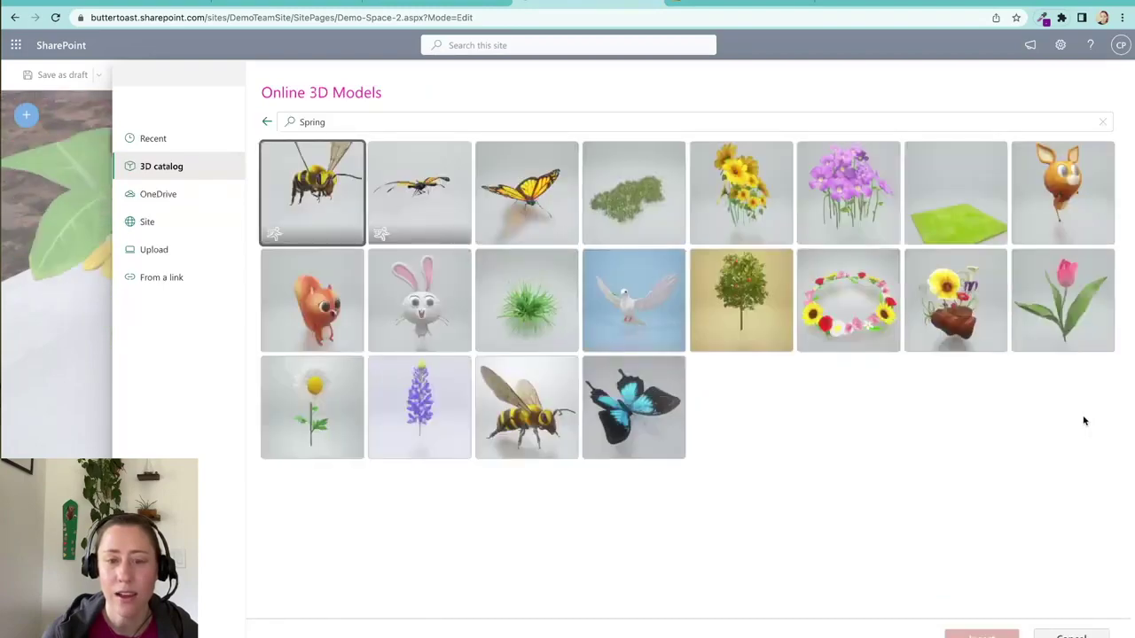
left_click(635, 422)
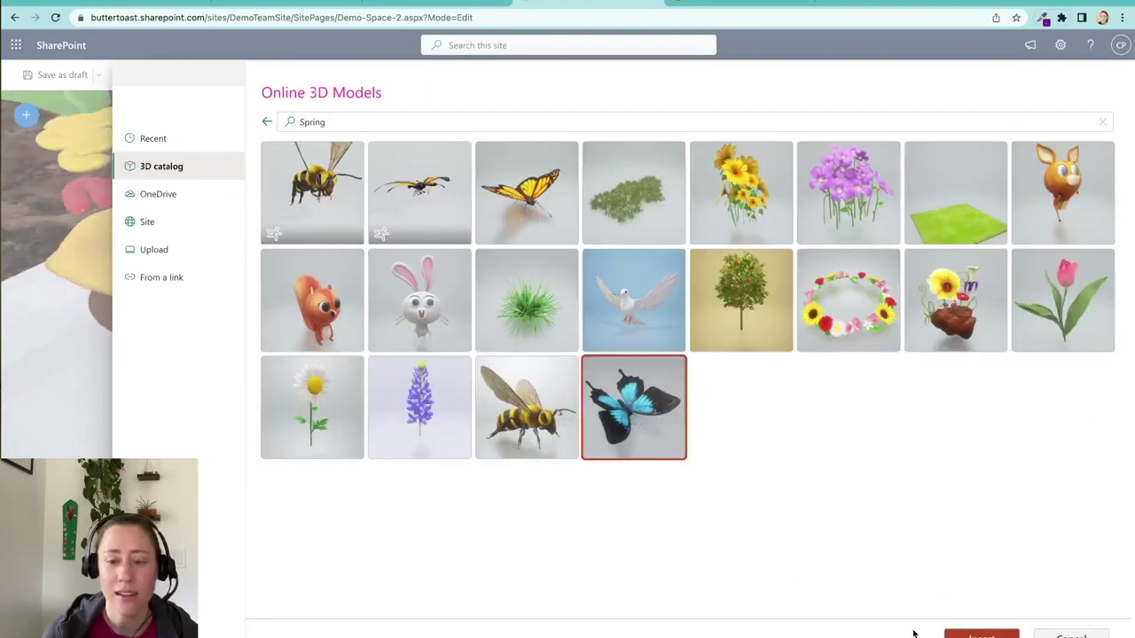
left_click(981, 634)
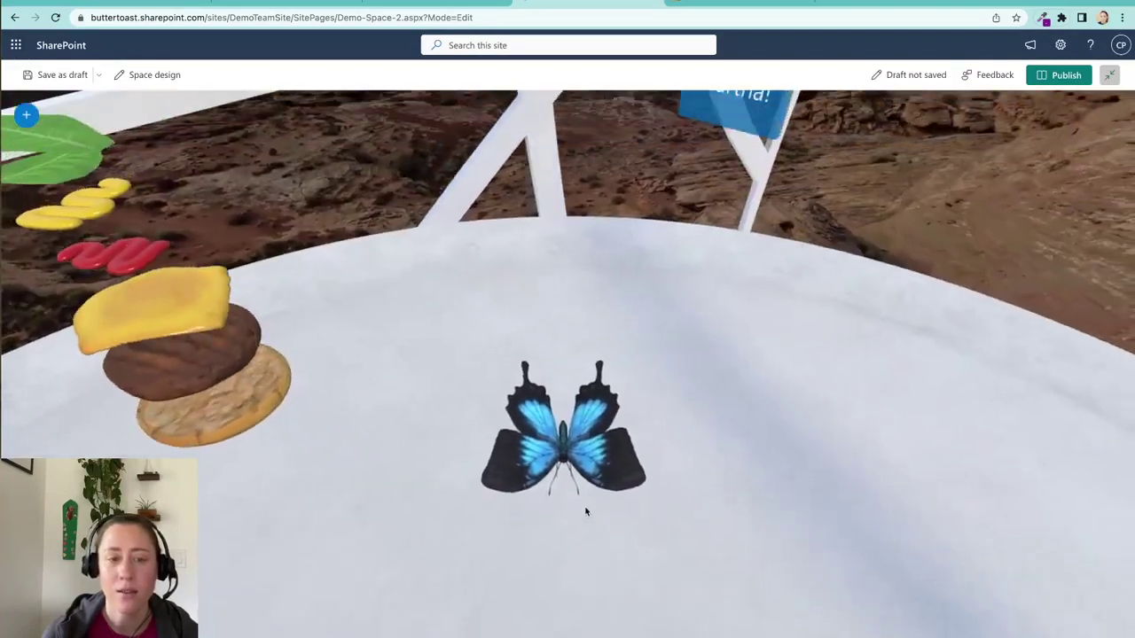
- Move the butterfly up on the table, duplicate it, and open the 3D model picker
left_click_drag(585, 506, 718, 428)
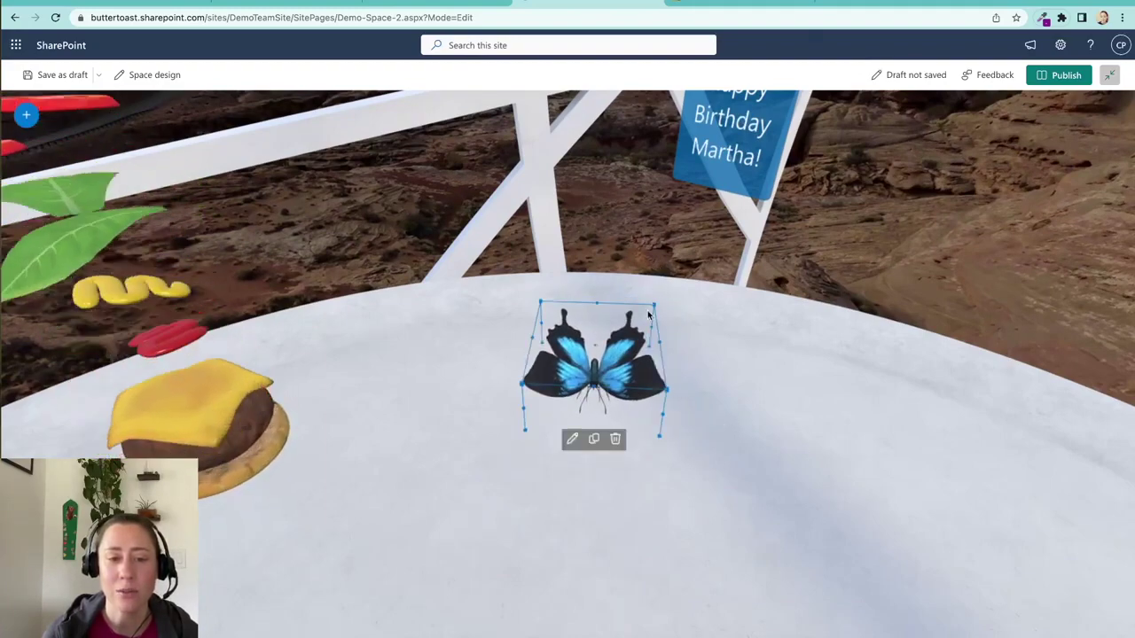
left_click(594, 441)
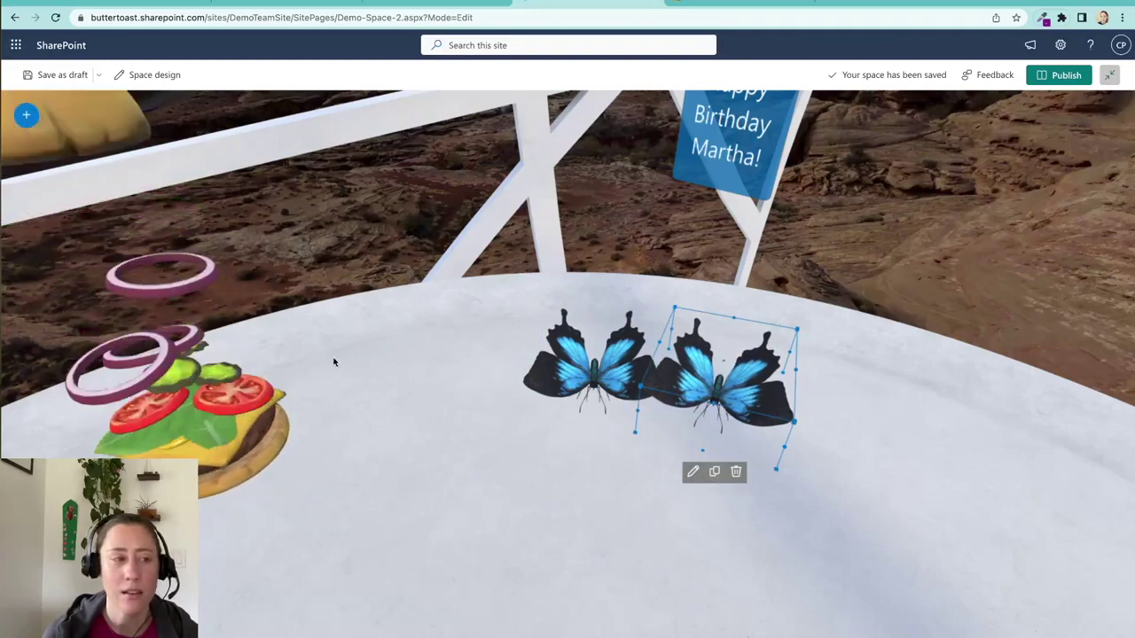
left_click(26, 115)
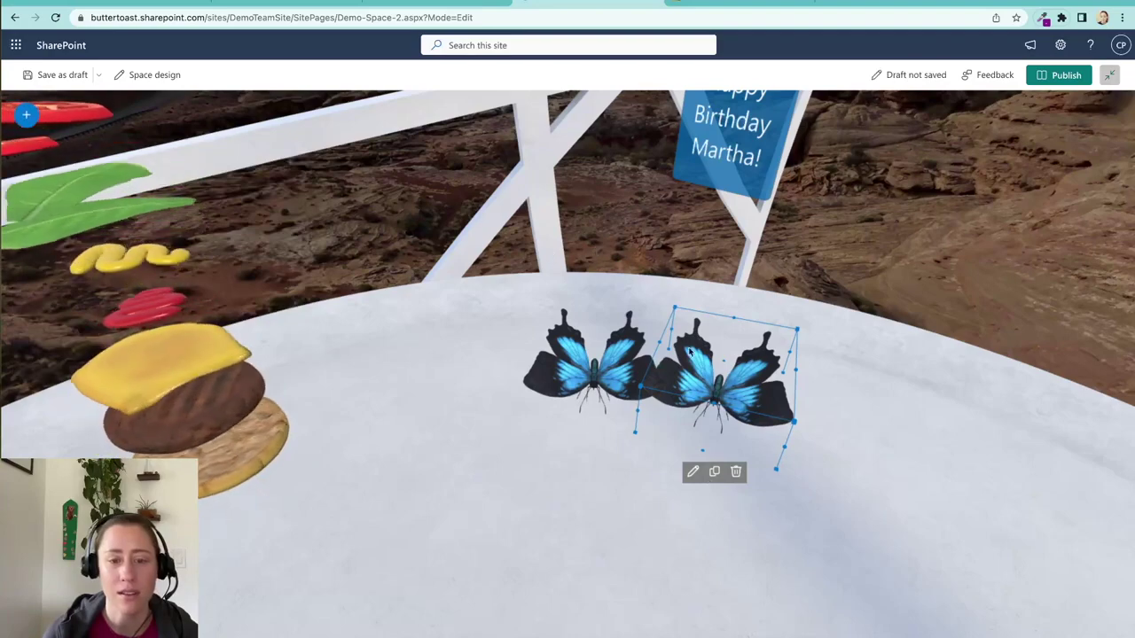
left_click(525, 460)
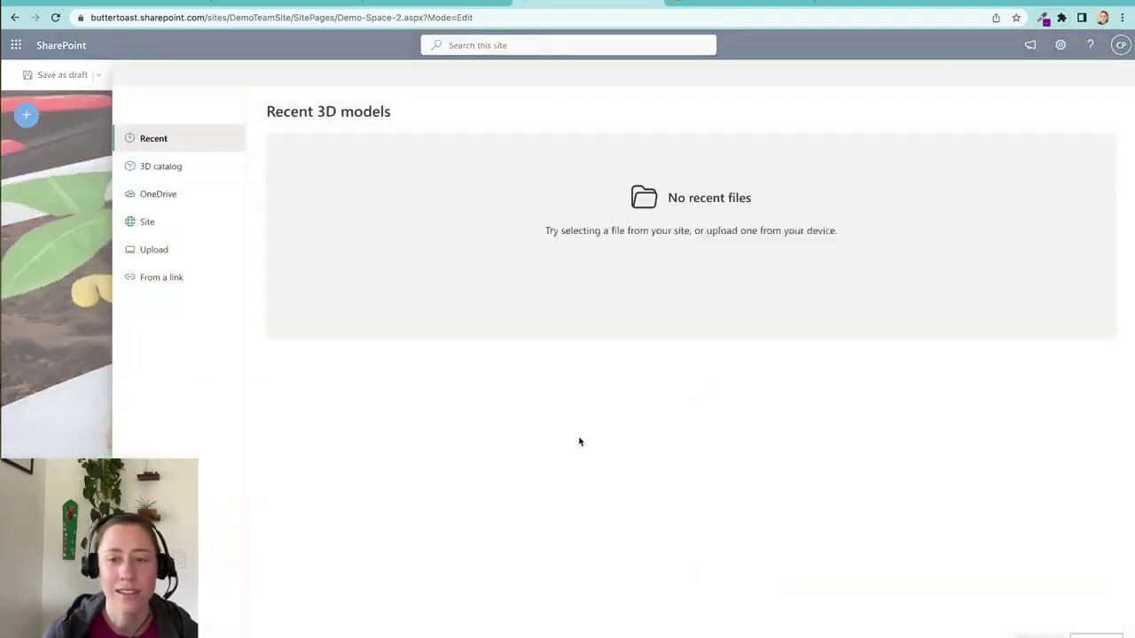
- Insert the hummingbird from the Animated Animals 3D catalog, then place an empty 3D object on the floor
left_click(163, 168)
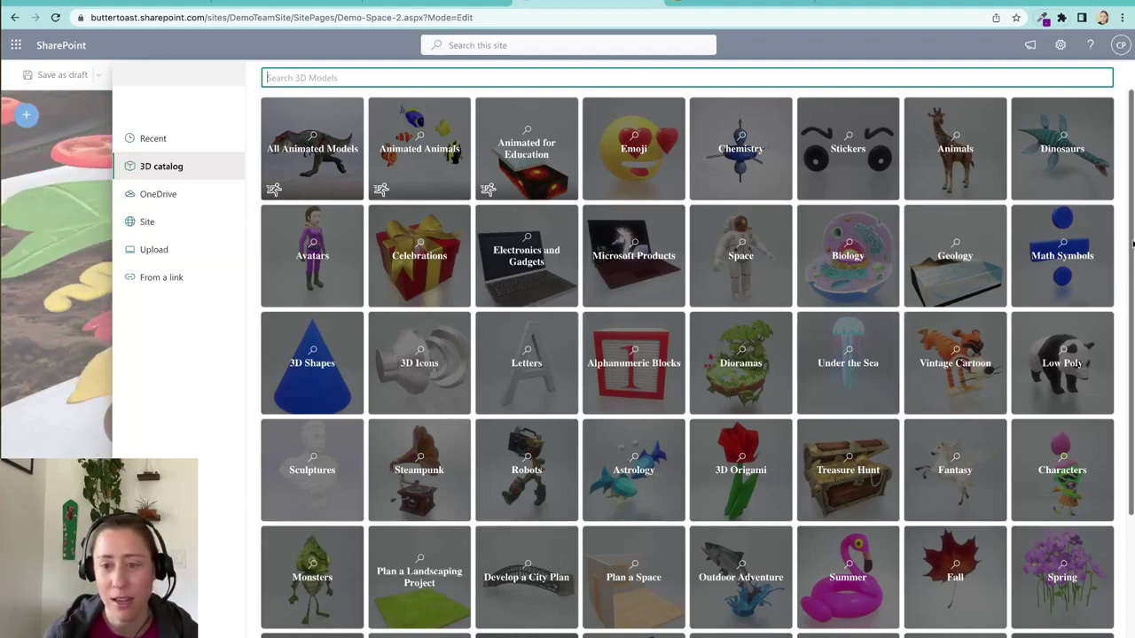
left_click_drag(1132, 243, 1131, 402)
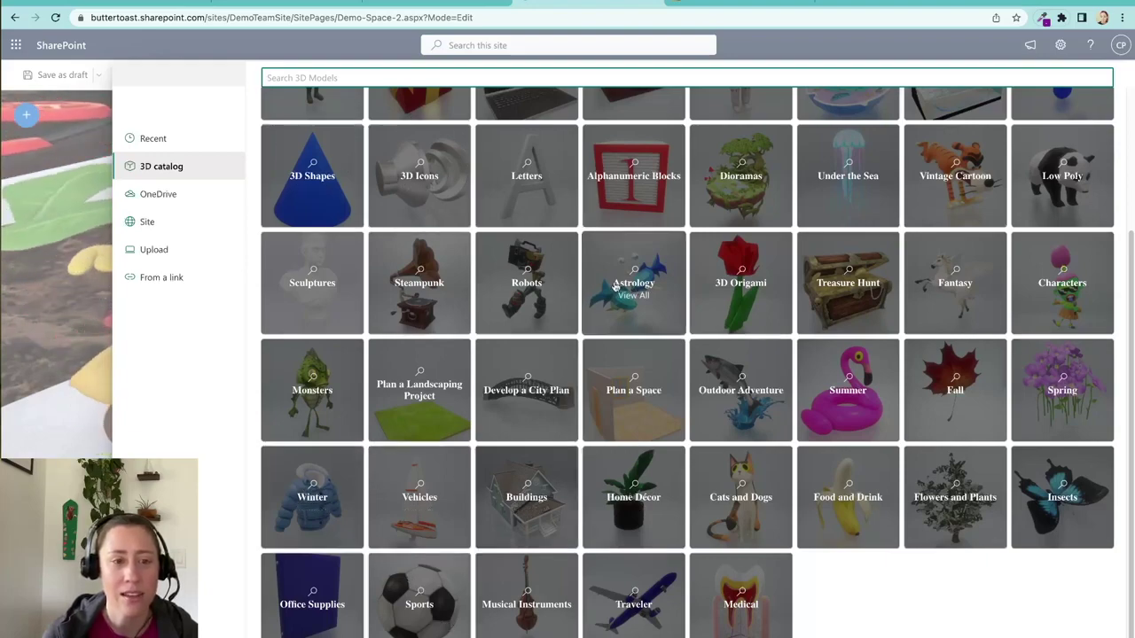
scroll(615, 285, "up", 3)
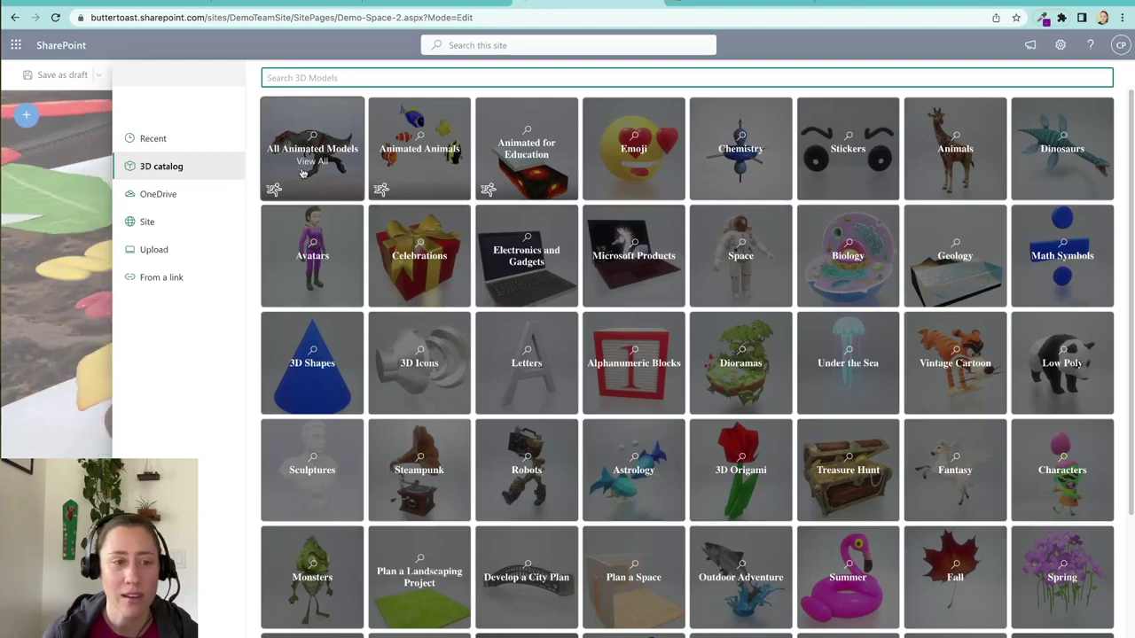
left_click(430, 172)
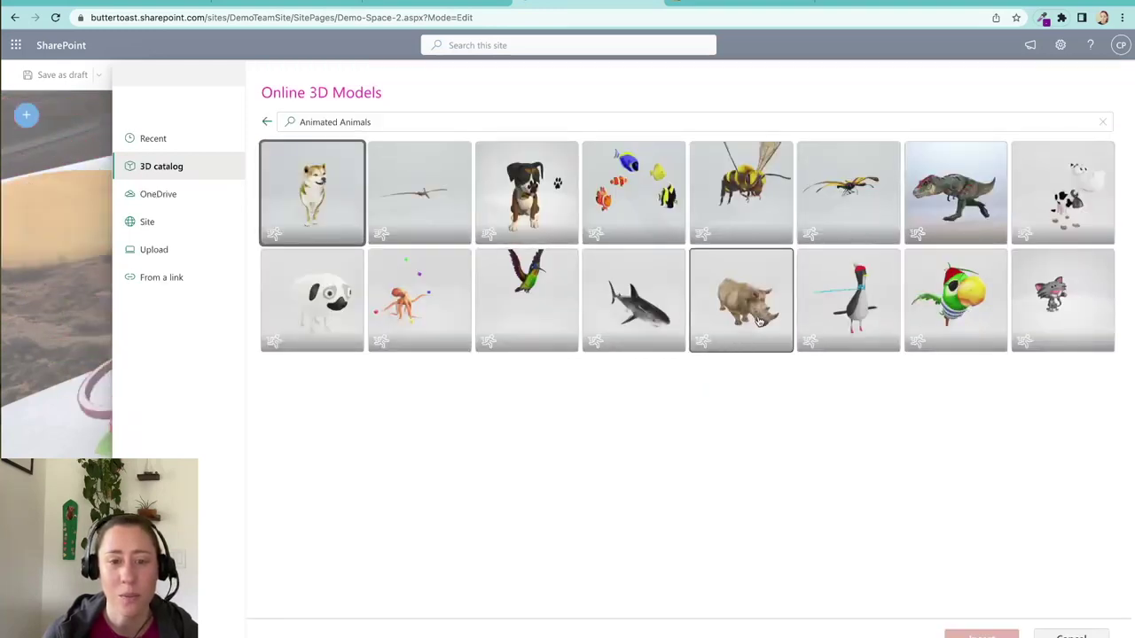
left_click(550, 304)
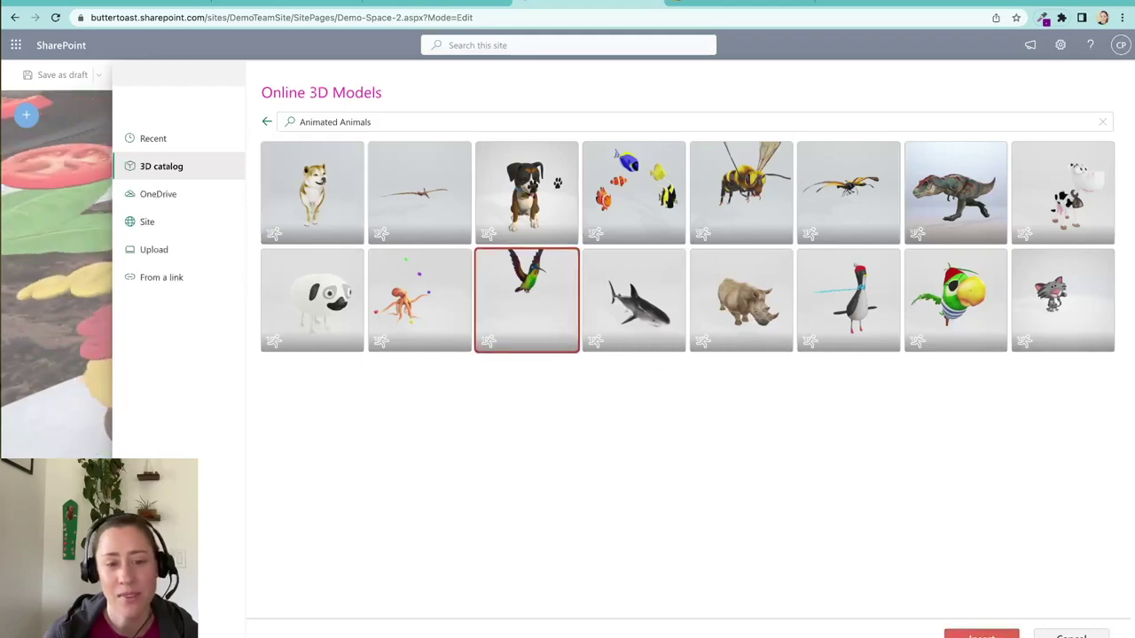
left_click(990, 633)
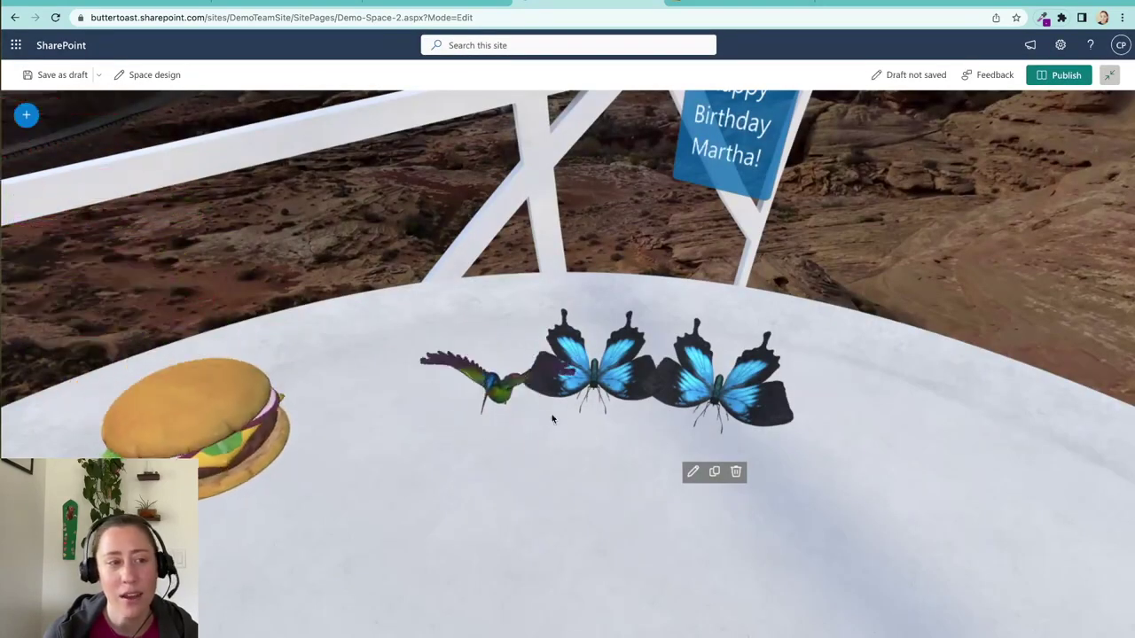
left_click(26, 115)
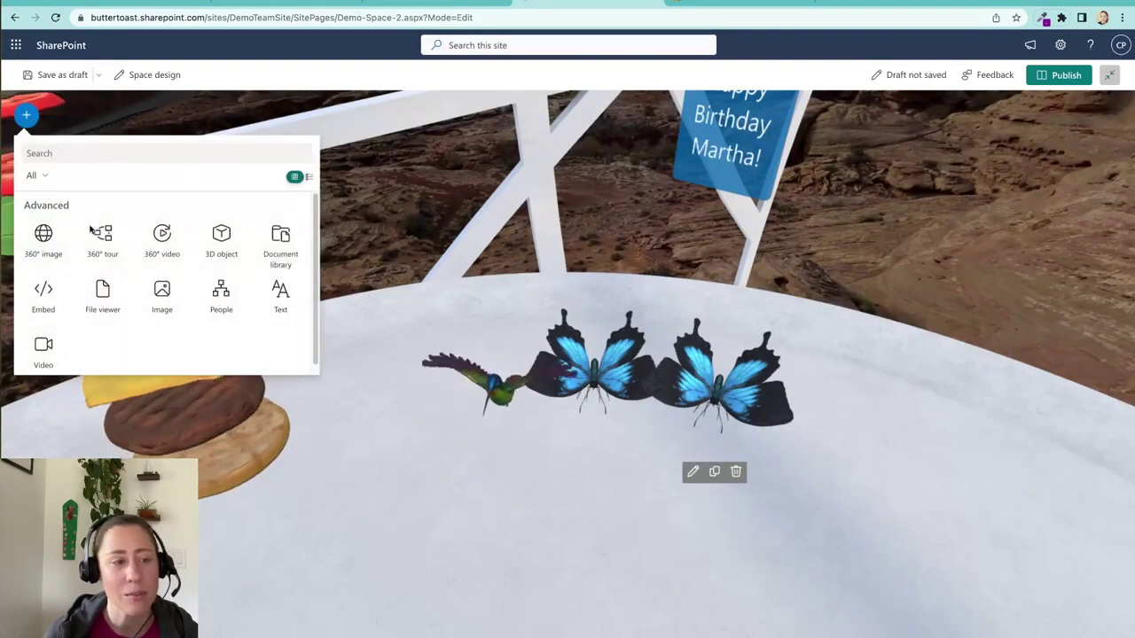
left_click(222, 238)
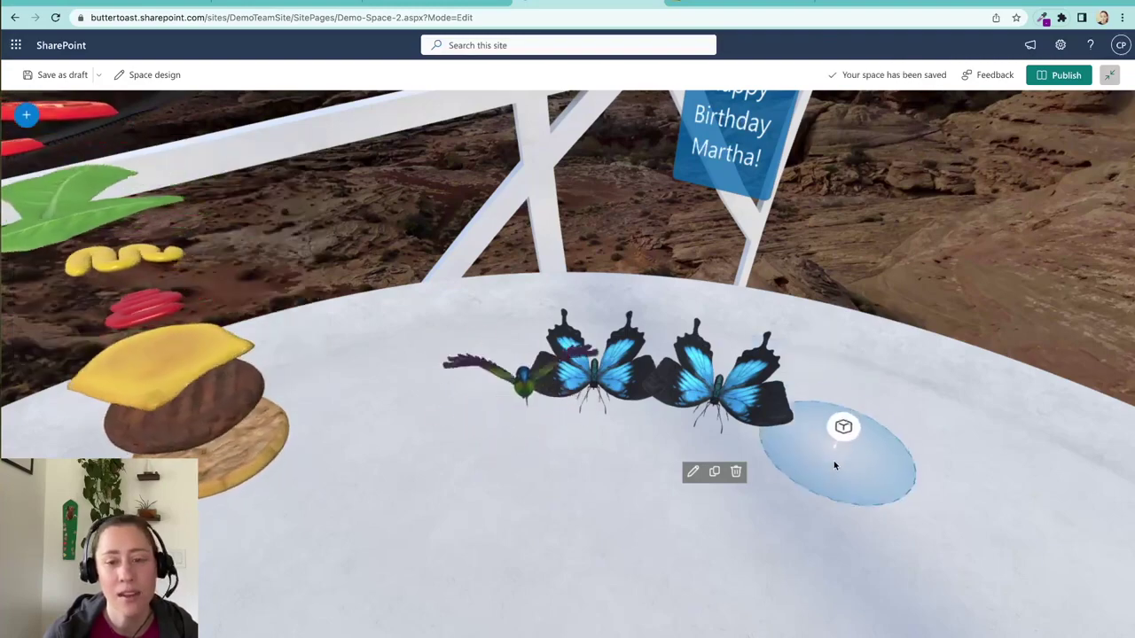
- Publish Demo Space 2, select its page address in the share panel, then return to the Demo Team Site home
left_click(1062, 76)
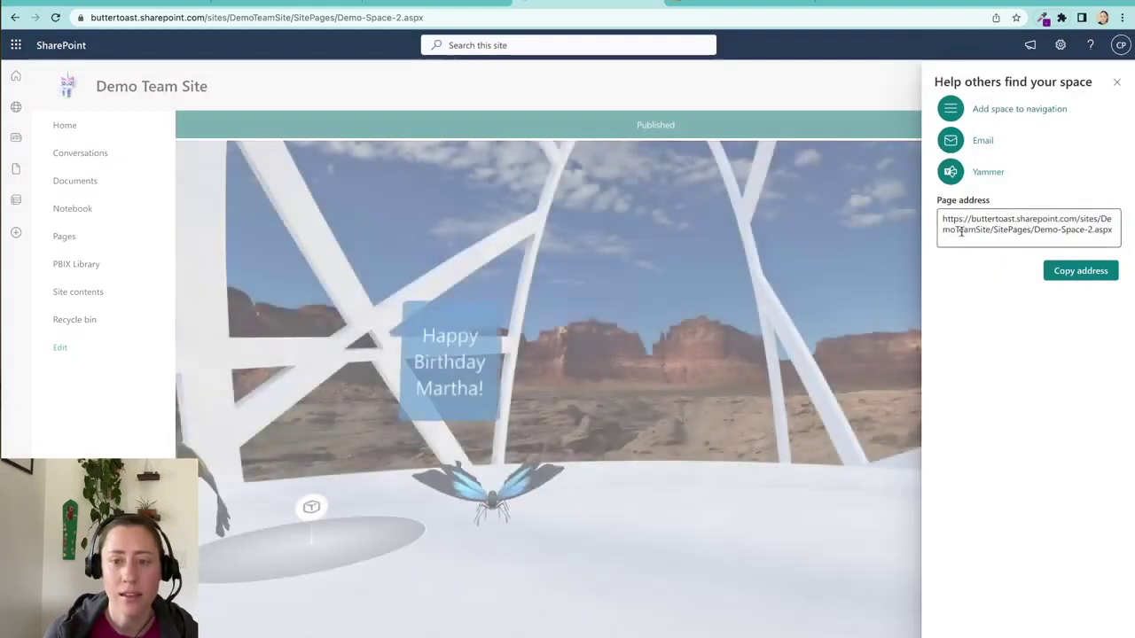
left_click(960, 232)
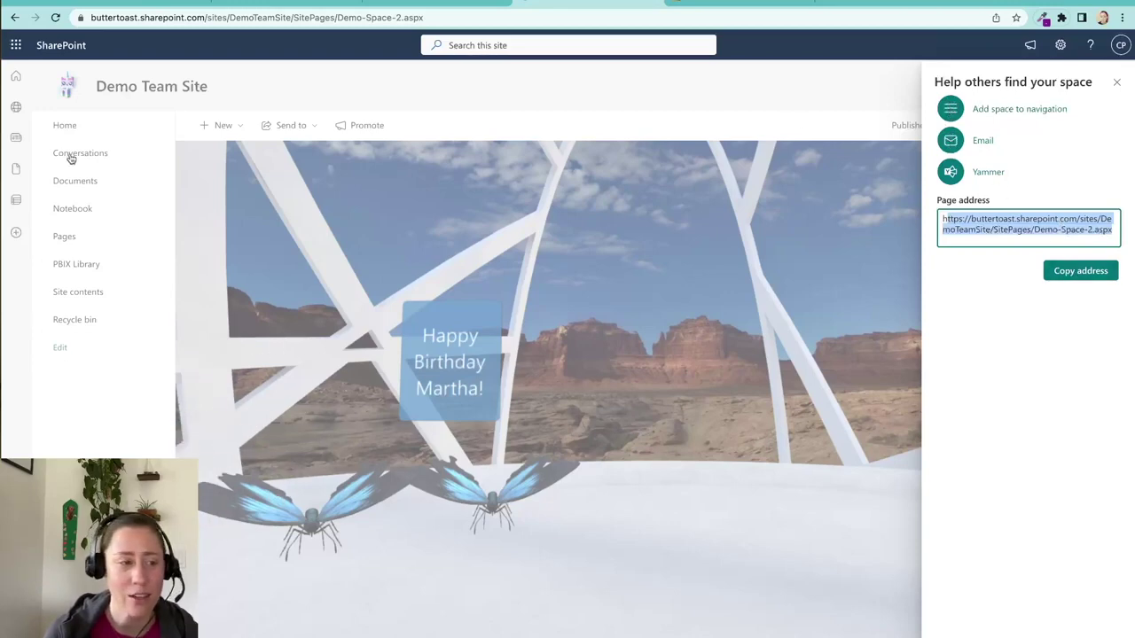
left_click(1115, 83)
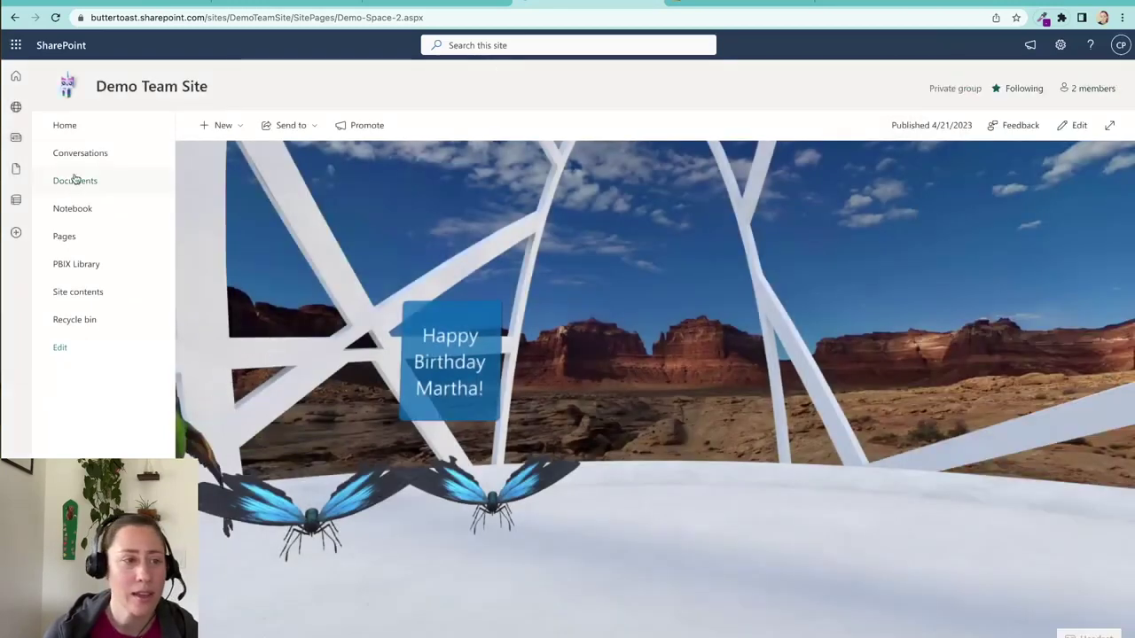
left_click(77, 129)
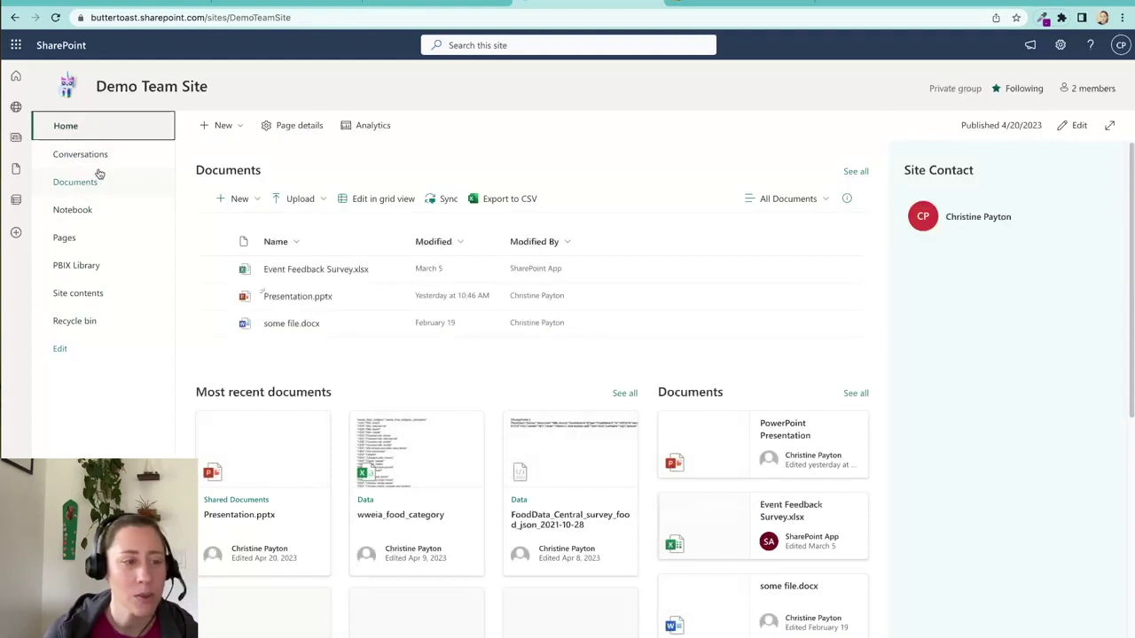
- Open Demo-Space-2.aspx from Site Pages and rotate the view toward the floating burger stack
left_click(66, 239)
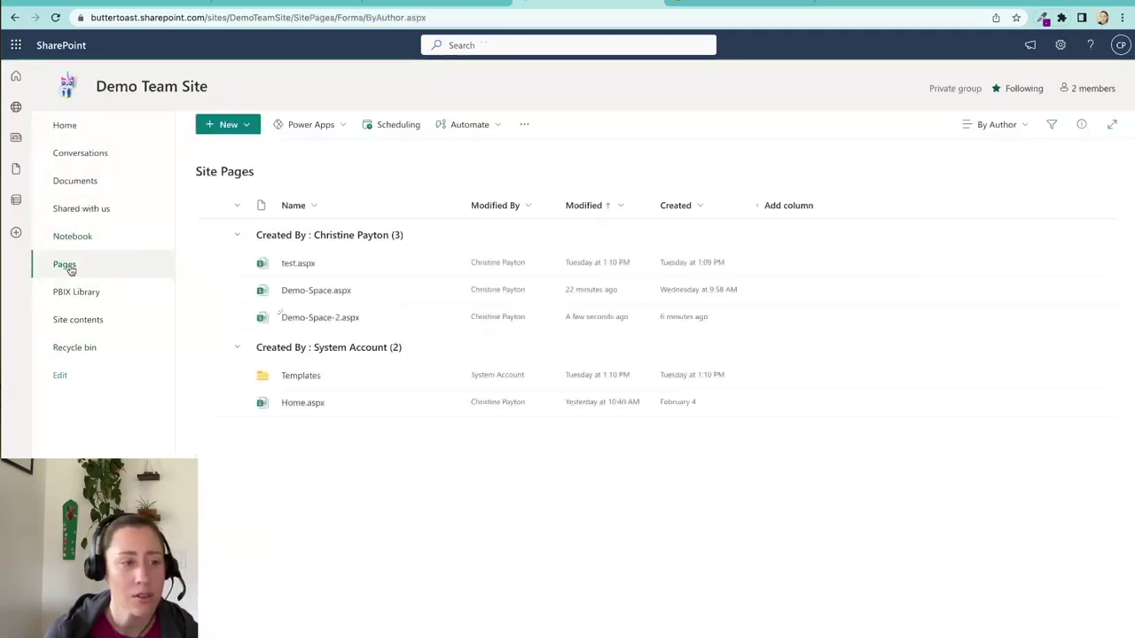
mouse_move(296, 323)
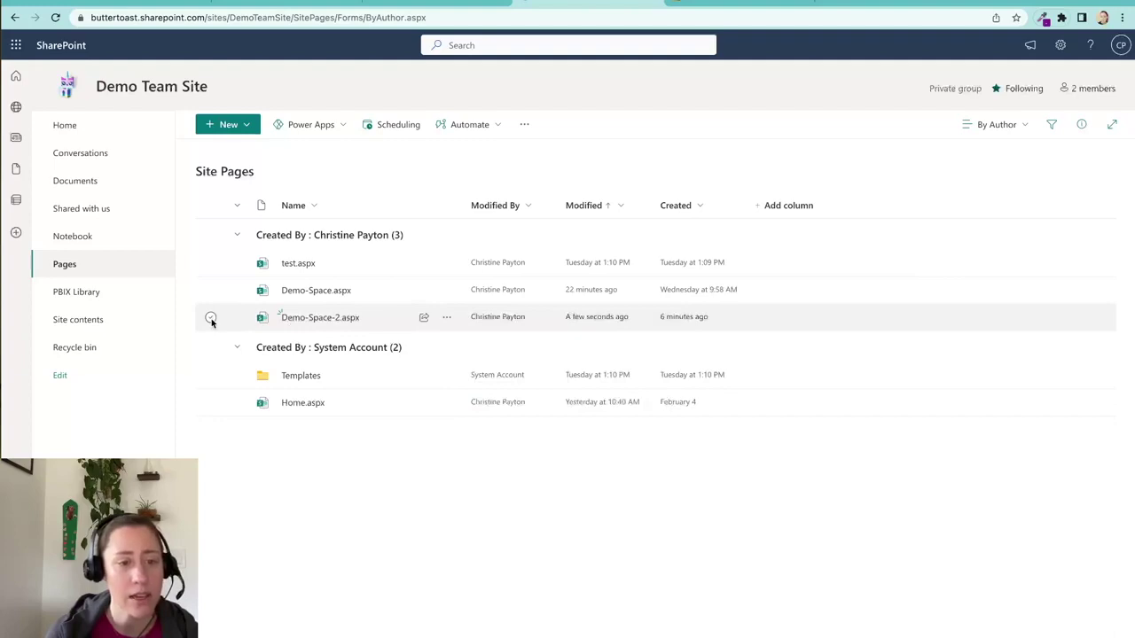
left_click(337, 317)
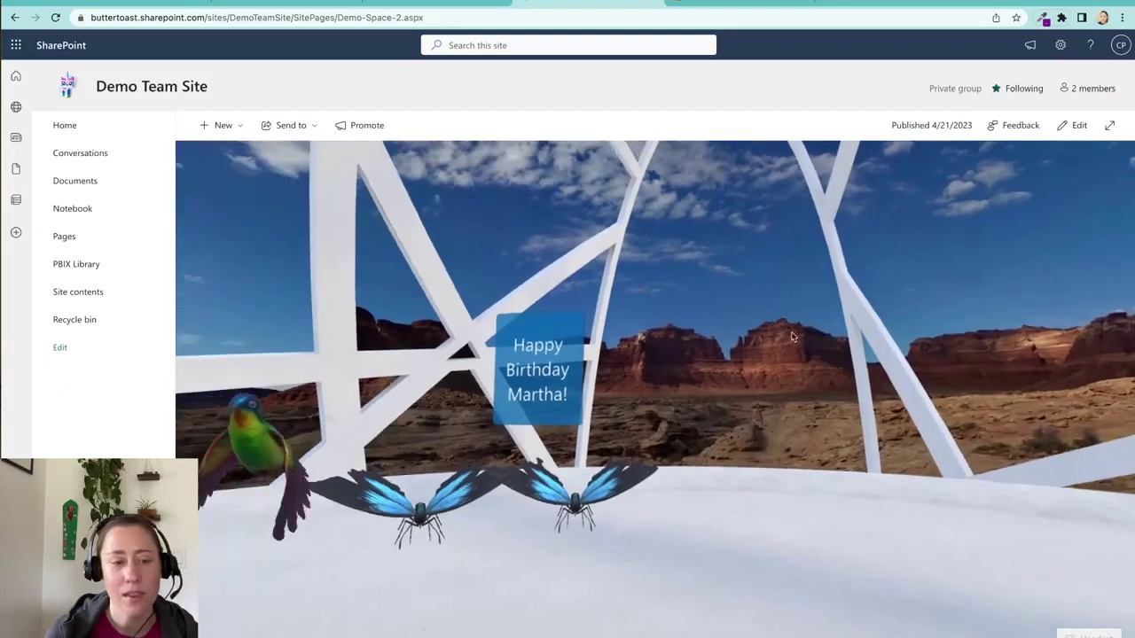
left_click_drag(792, 336, 905, 393)
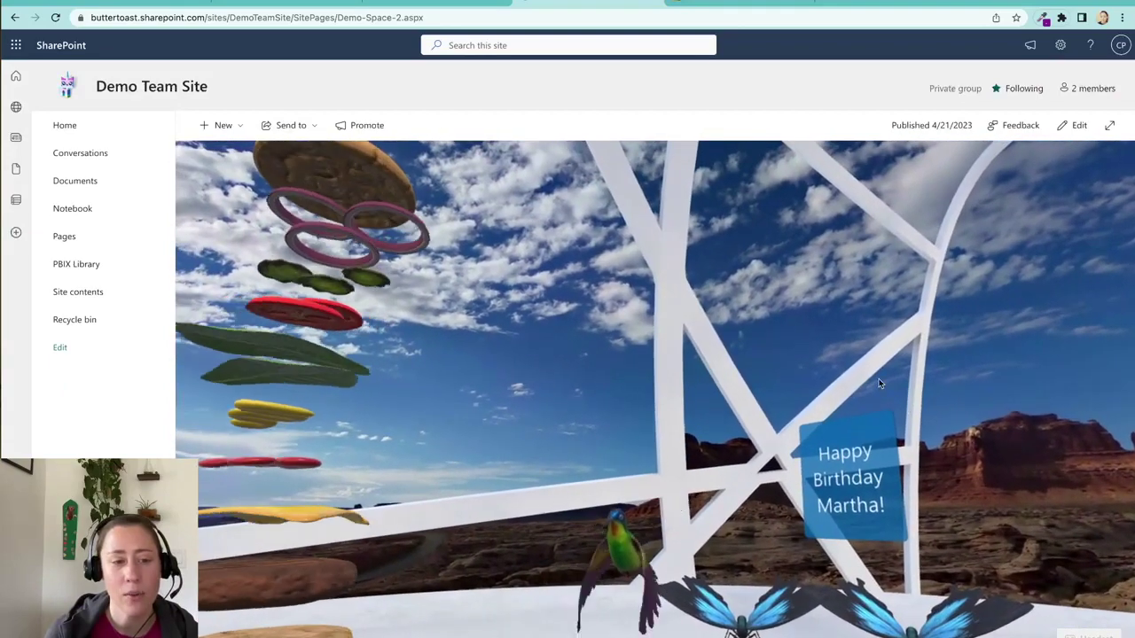
left_click_drag(695, 383, 808, 321)
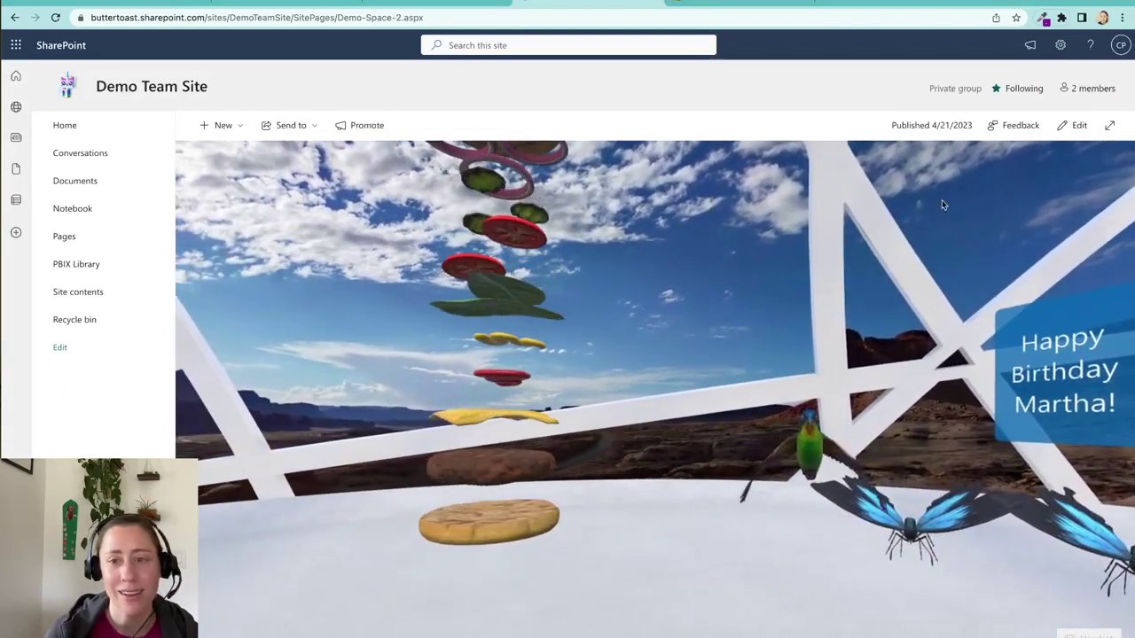